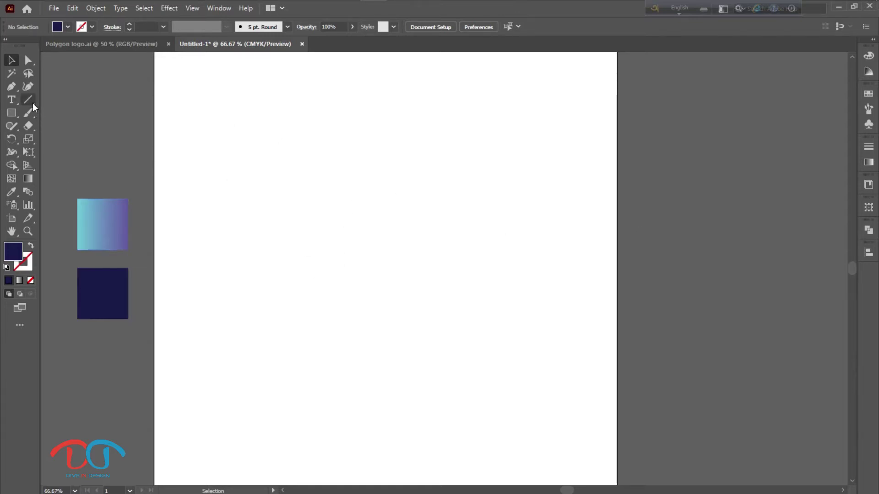
Set the fill to None and the stroke to black.
{"action": "left_click", "coordinate": [67, 26]}
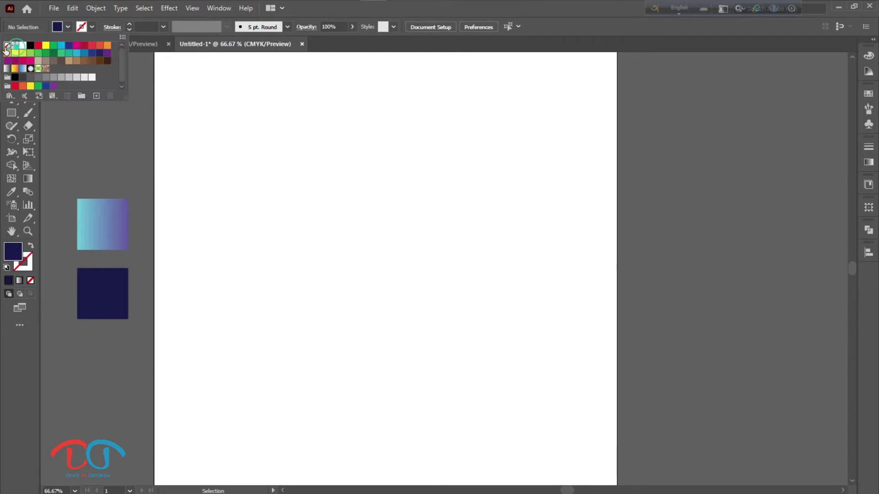
{"action": "left_click", "coordinate": [7, 46]}
{"action": "left_click", "coordinate": [93, 29]}
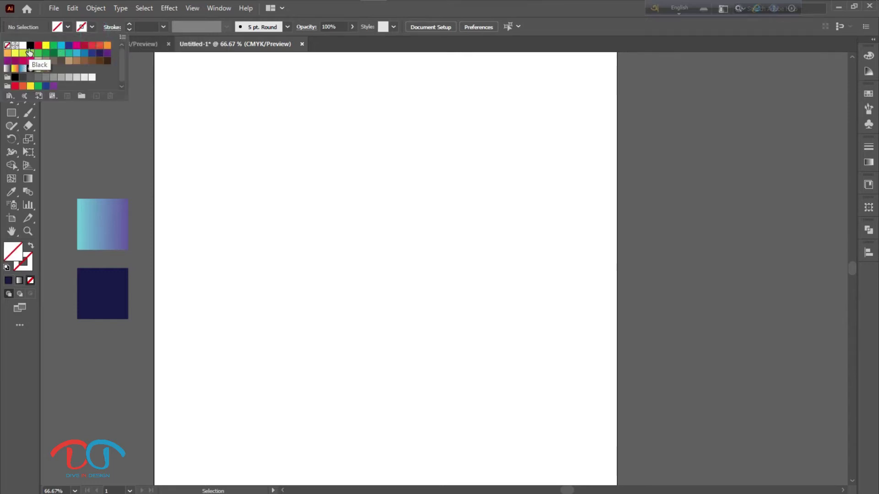
{"action": "left_click", "coordinate": [28, 53]}
{"action": "left_click", "coordinate": [79, 149]}
Draw one long vertical line down the artboard with the Line Segment tool.
{"action": "left_click", "coordinate": [24, 102]}
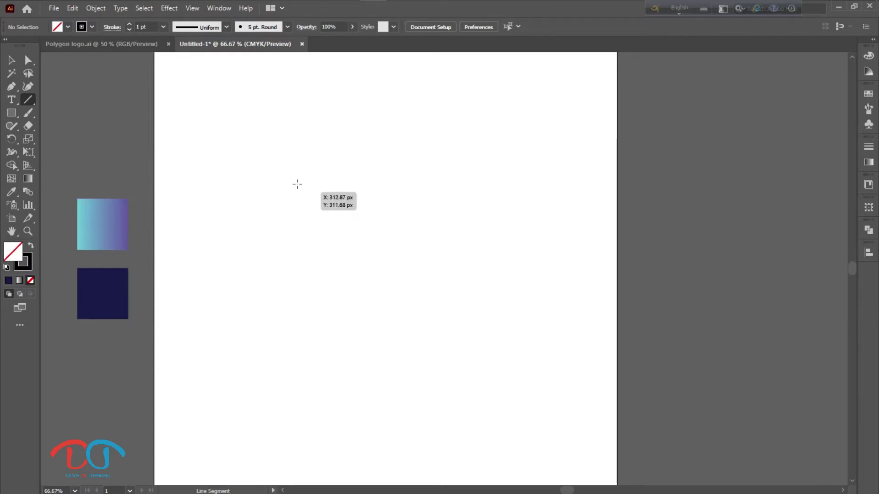
{"action": "left_click", "coordinate": [295, 168]}
{"action": "left_click_drag", "start_coordinate": [296, 168], "coordinate": [279, 424]}
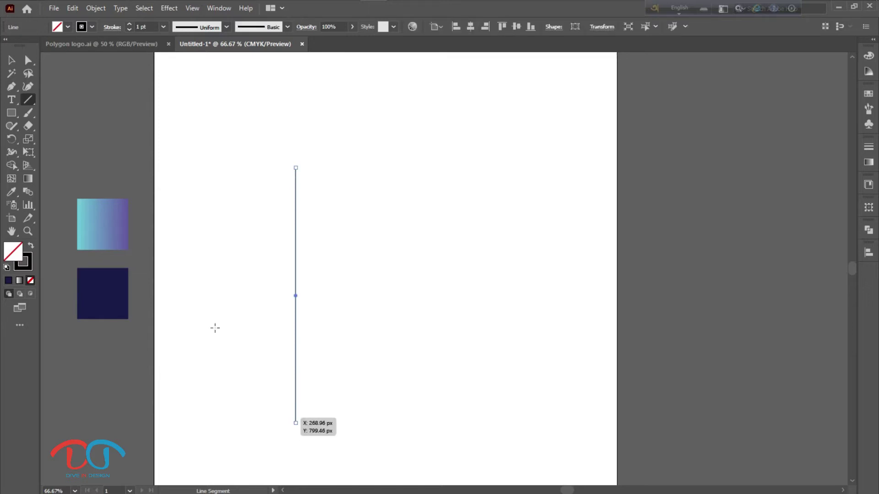
{"action": "left_click", "coordinate": [12, 60]}
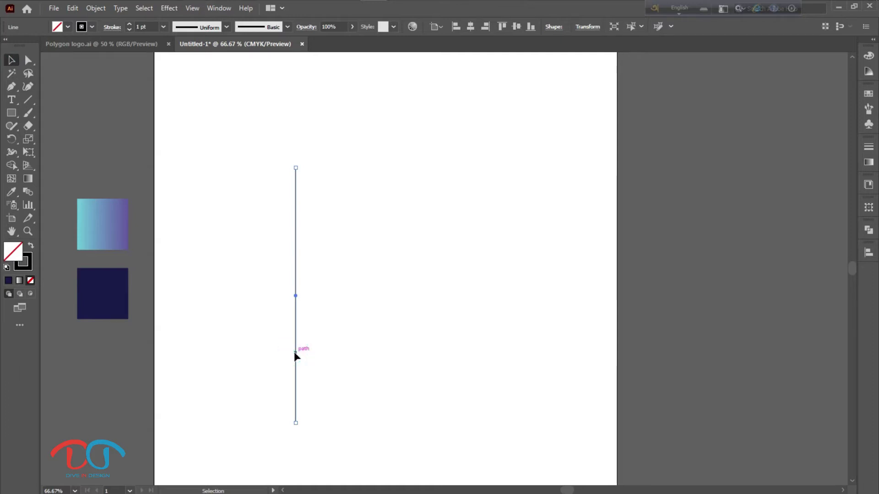
Duplicate the line about 28 px to the right and repeat to make ten evenly spaced lines.
{"action": "left_click_drag", "start_coordinate": [295, 354], "coordinate": [309, 356]}
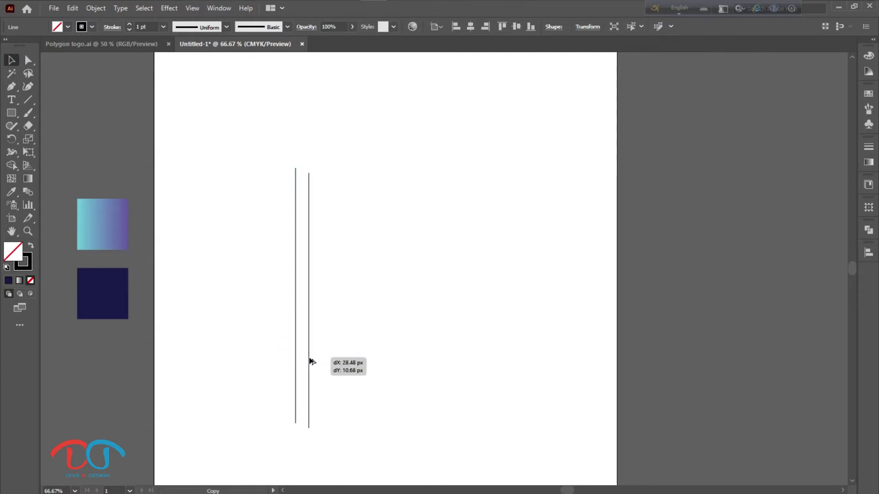
{"action": "left_click_drag", "start_coordinate": [309, 356], "coordinate": [309, 355]}
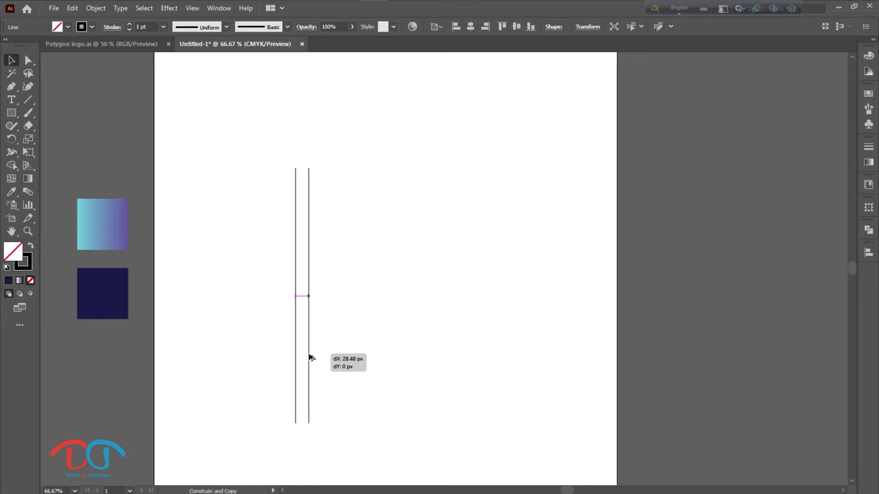
{"action": "left_click_drag", "start_coordinate": [310, 358], "coordinate": [310, 357]}
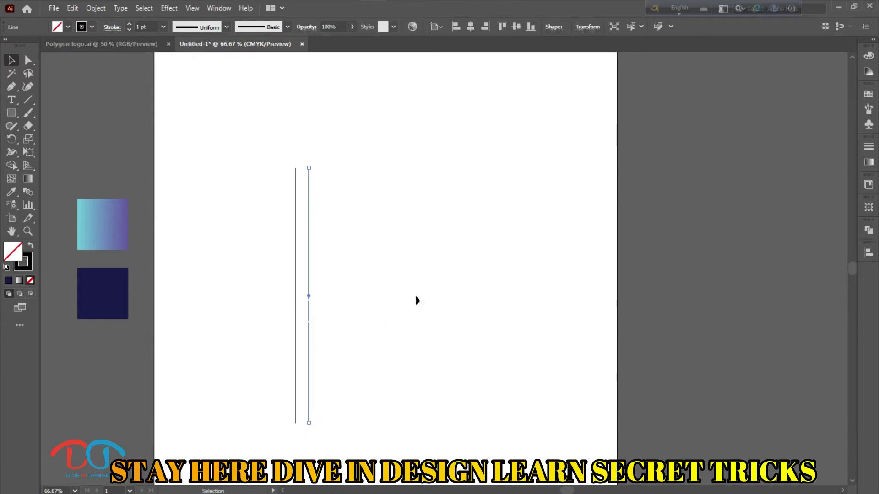
{"action": "key", "text": "a"}
{"action": "key", "text": "ctrl+d"}
{"action": "key", "text": "ctrl+d"}
{"action": "key", "text": "ctrl+d"}
{"action": "key", "text": "ctrl+d"}
{"action": "key", "text": "ctrl+d"}
{"action": "key", "text": "ctrl+d"}
{"action": "key", "text": "ctrl+d"}
{"action": "key", "text": "ctrl+d"}
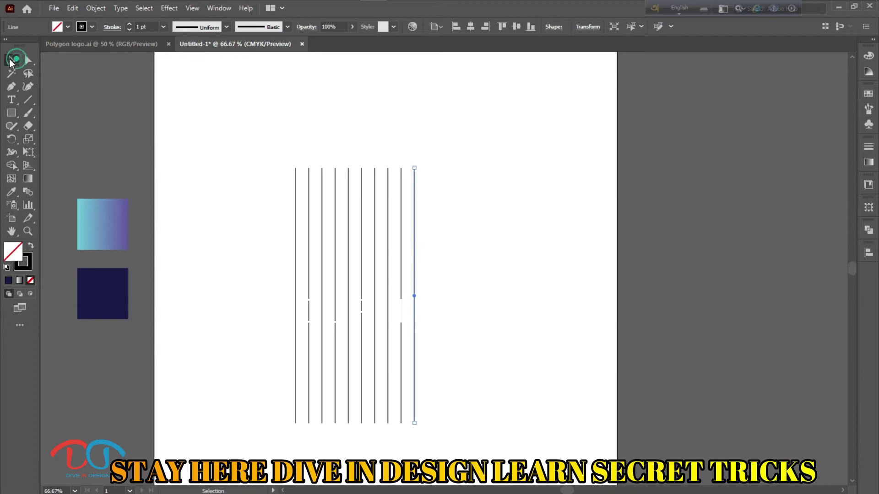
Group all ten vertical lines, zoom to 100%, and select the group.
{"action": "left_click", "coordinate": [259, 204]}
{"action": "left_click_drag", "start_coordinate": [249, 172], "coordinate": [482, 423]}
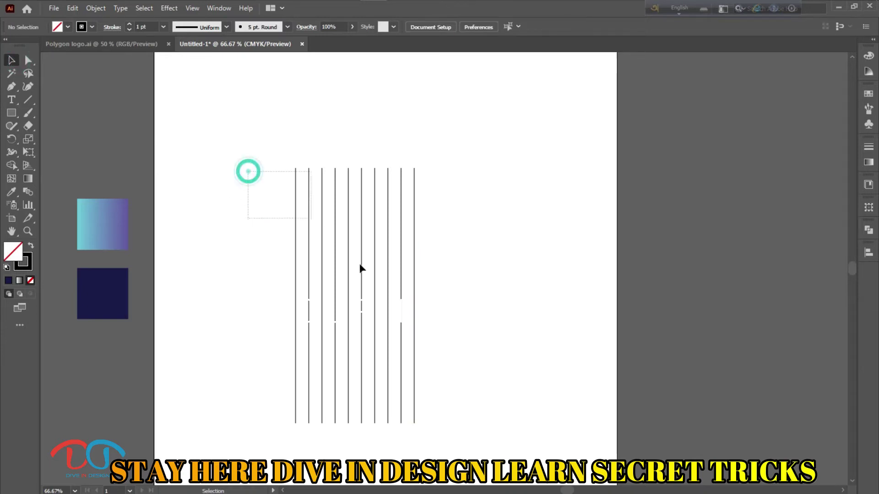
{"action": "right_click", "coordinate": [347, 313]}
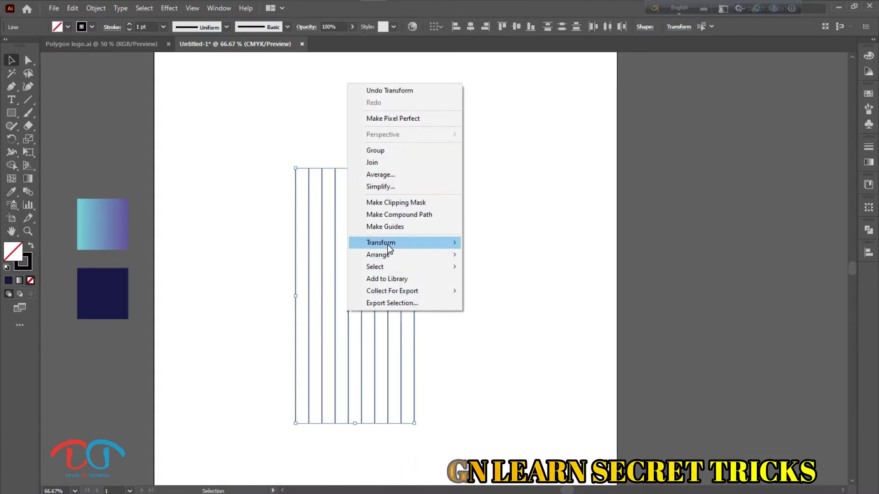
{"action": "left_click", "coordinate": [391, 151]}
{"action": "left_click", "coordinate": [483, 311]}
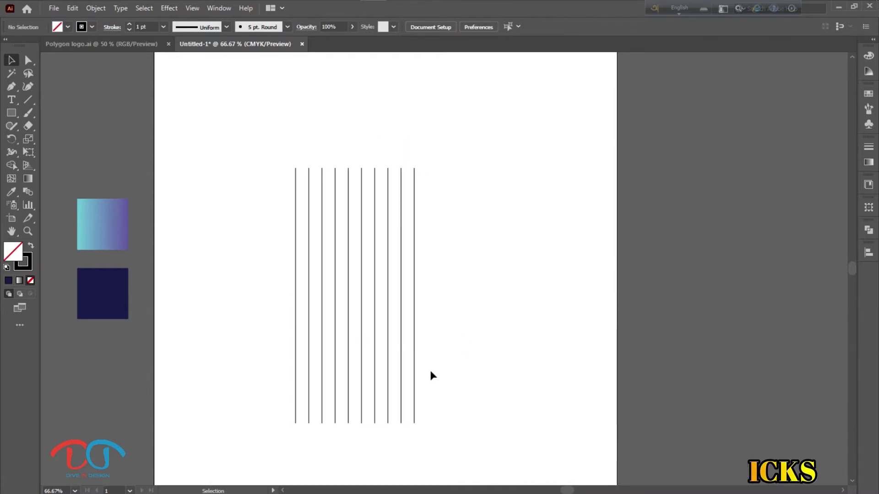
{"action": "left_click", "coordinate": [255, 245]}
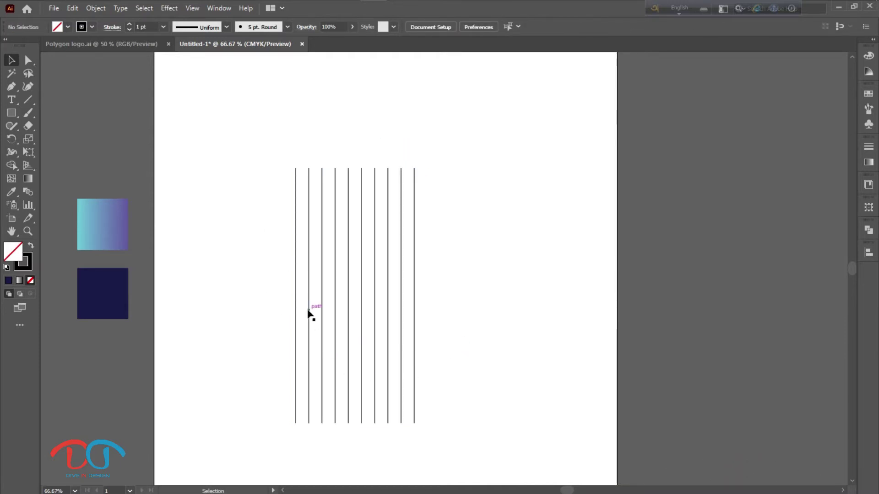
{"action": "scroll", "coordinate": [310, 314], "scroll_direction": "up", "scroll_amount": 1}
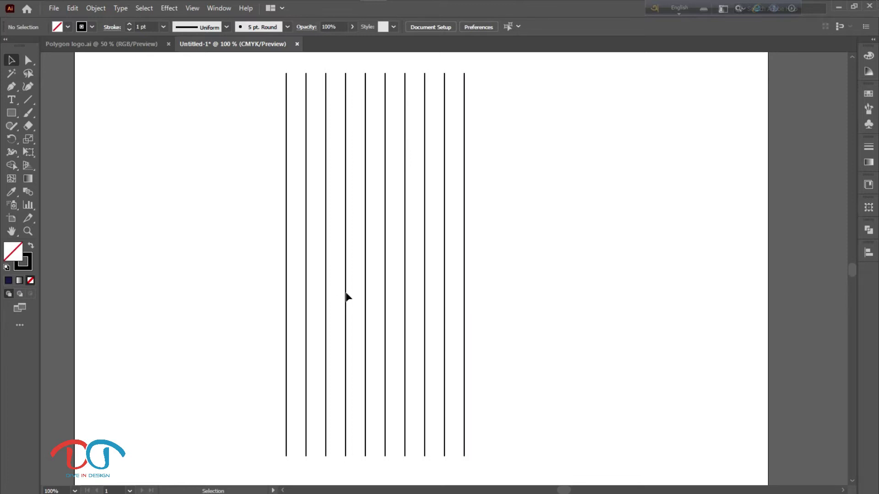
{"action": "left_click", "coordinate": [444, 323]}
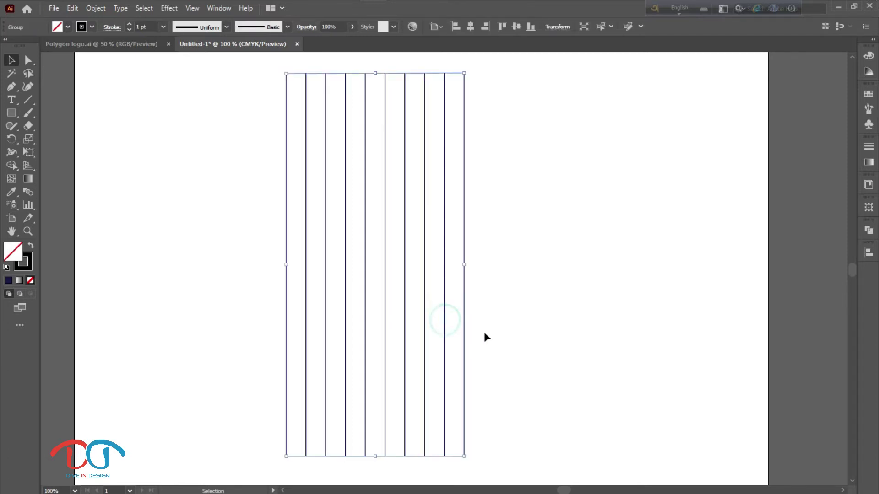
Add a copy of the line group reflected across a 30° axis.
{"action": "right_click", "coordinate": [345, 212]}
{"action": "mouse_move", "coordinate": [377, 333]}
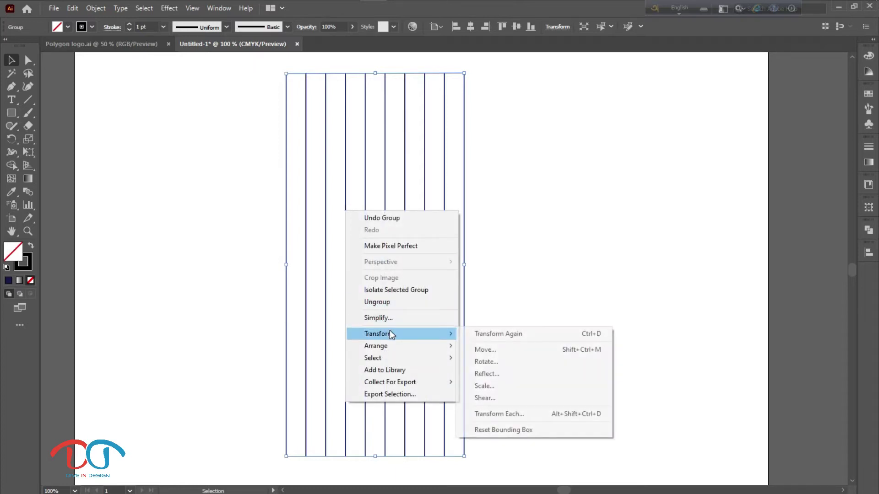
{"action": "left_click", "coordinate": [485, 375]}
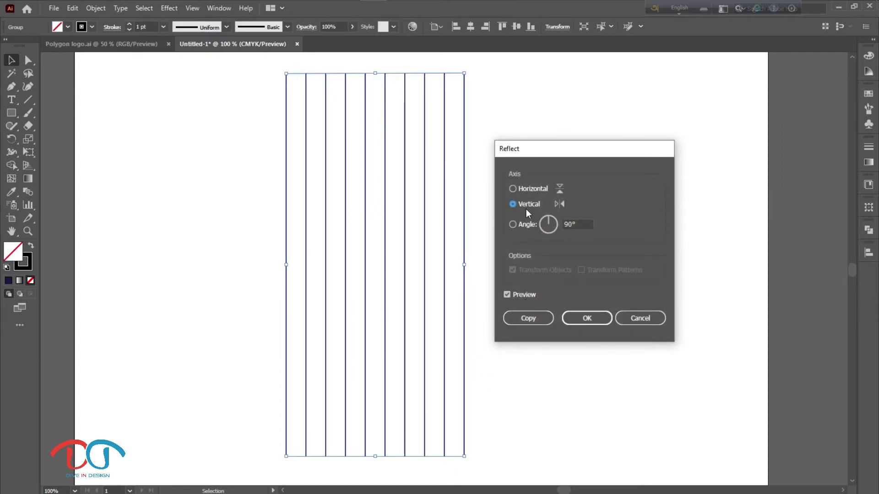
{"action": "double_click", "coordinate": [568, 224]}
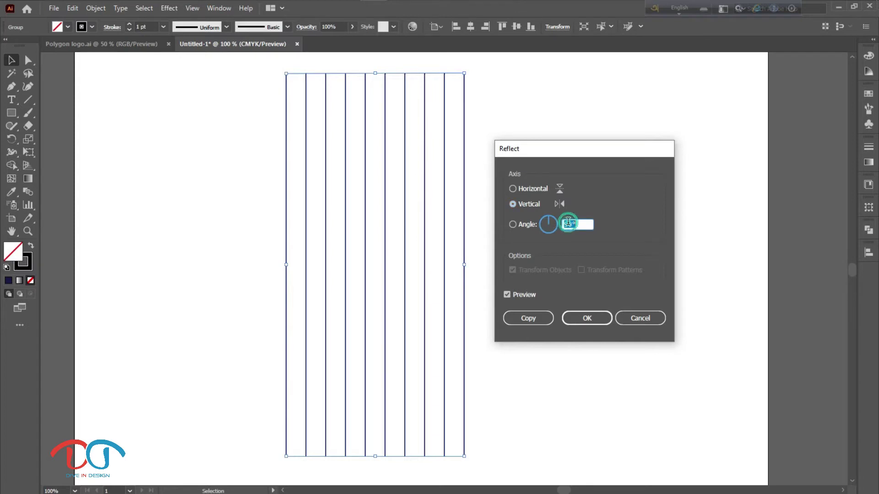
{"action": "key", "text": "BackSpace"}
{"action": "type", "text": "30"}
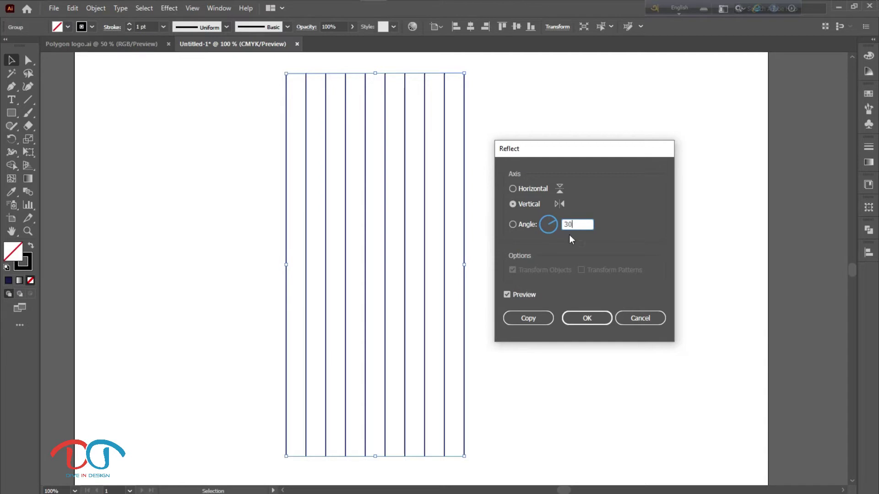
{"action": "left_click", "coordinate": [540, 317]}
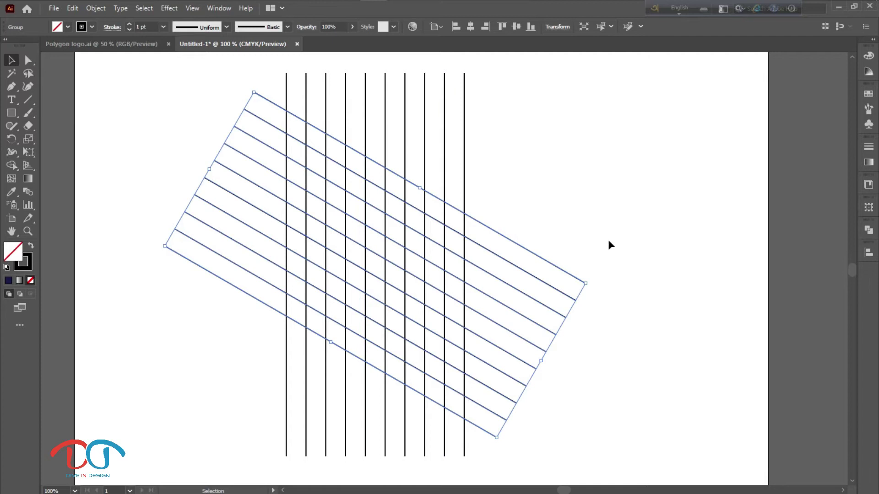
Add a copy of the slanted lines reflected across the horizontal axis.
{"action": "right_click", "coordinate": [528, 362]}
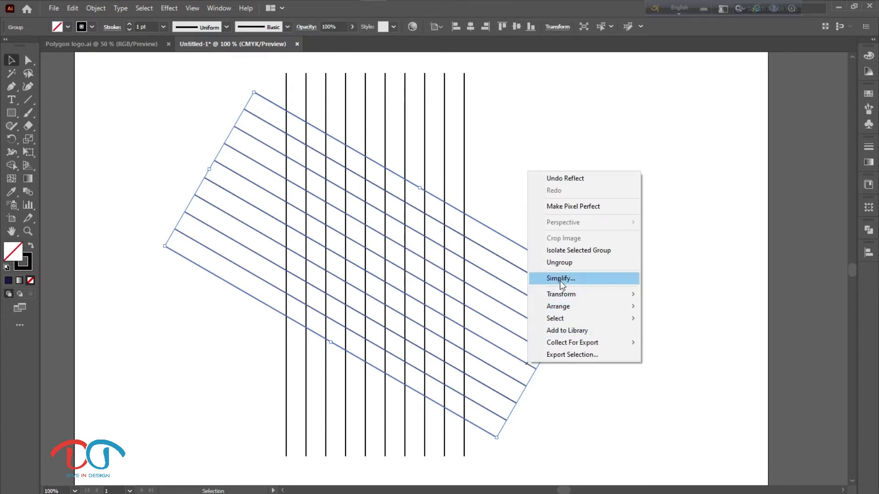
{"action": "mouse_move", "coordinate": [562, 294]}
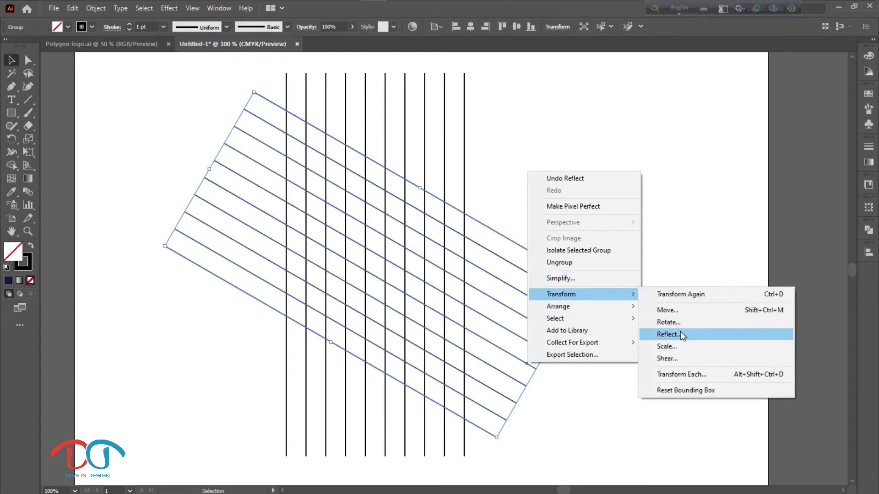
{"action": "left_click", "coordinate": [680, 333]}
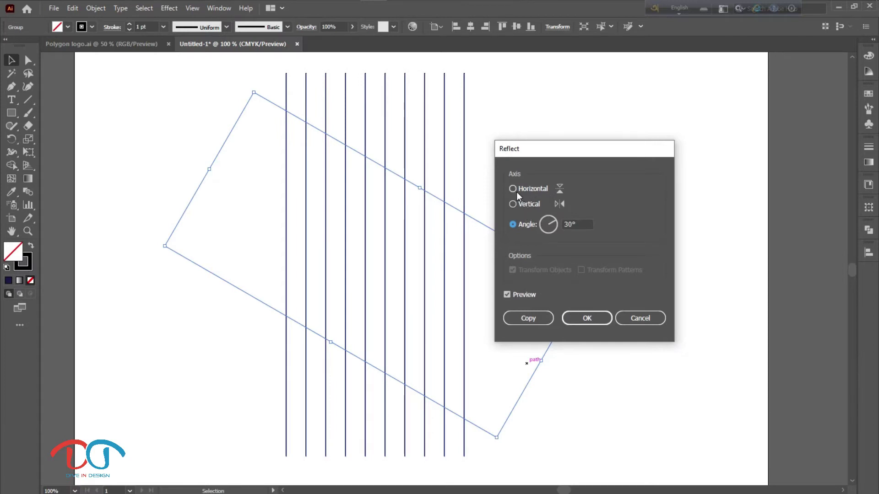
{"action": "left_click", "coordinate": [515, 190]}
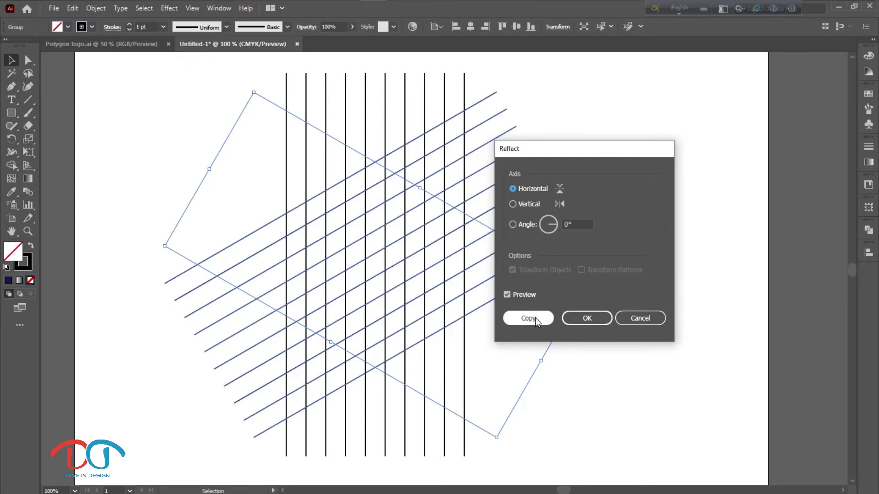
{"action": "left_click", "coordinate": [576, 224]}
{"action": "double_click", "coordinate": [577, 224]}
{"action": "left_click", "coordinate": [529, 318]}
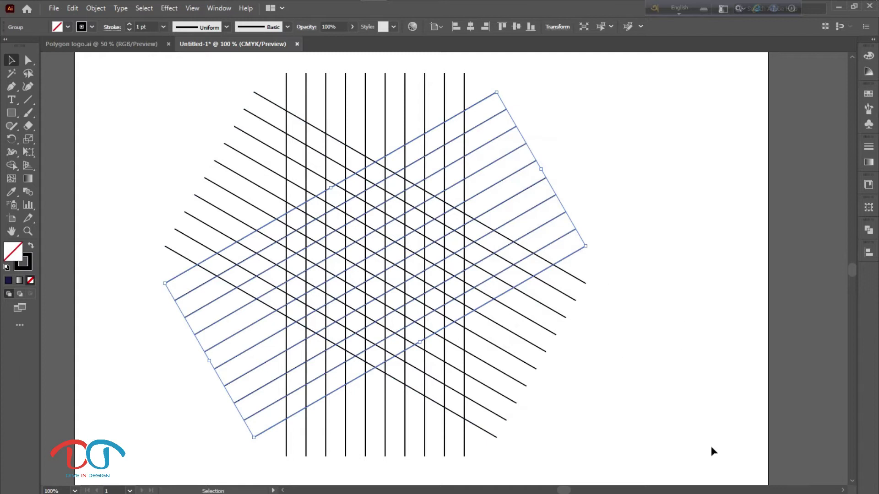
{"action": "left_click", "coordinate": [640, 413]}
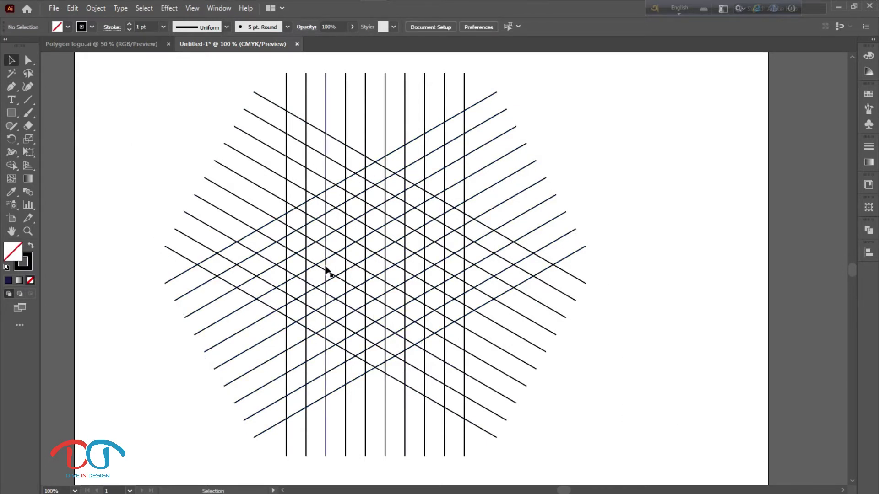
Duplicate the whole line grid off the artboard to the left.
{"action": "left_click_drag", "start_coordinate": [134, 117], "coordinate": [624, 411]}
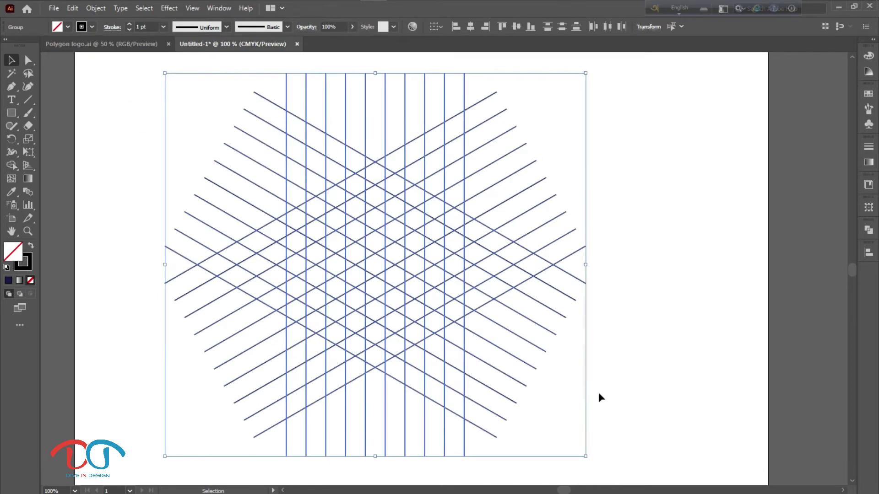
{"action": "scroll", "coordinate": [599, 394], "scroll_direction": "down", "scroll_amount": 1}
{"action": "scroll", "coordinate": [599, 394], "scroll_direction": "down", "scroll_amount": 2}
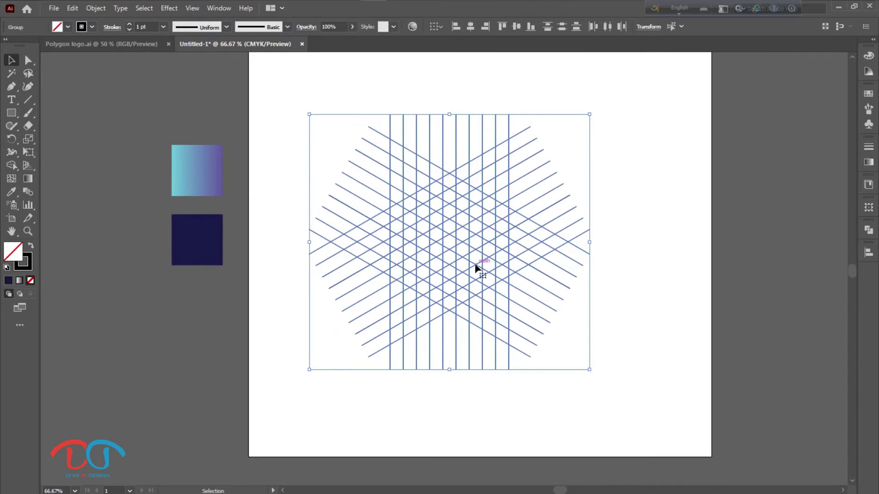
{"action": "mouse_move", "coordinate": [469, 249]}
{"action": "left_mouse_down"}
{"action": "mouse_move", "coordinate": [302, 311]}
{"action": "mouse_move", "coordinate": [123, 277]}
{"action": "left_mouse_up"}
{"action": "left_click", "coordinate": [372, 377]}
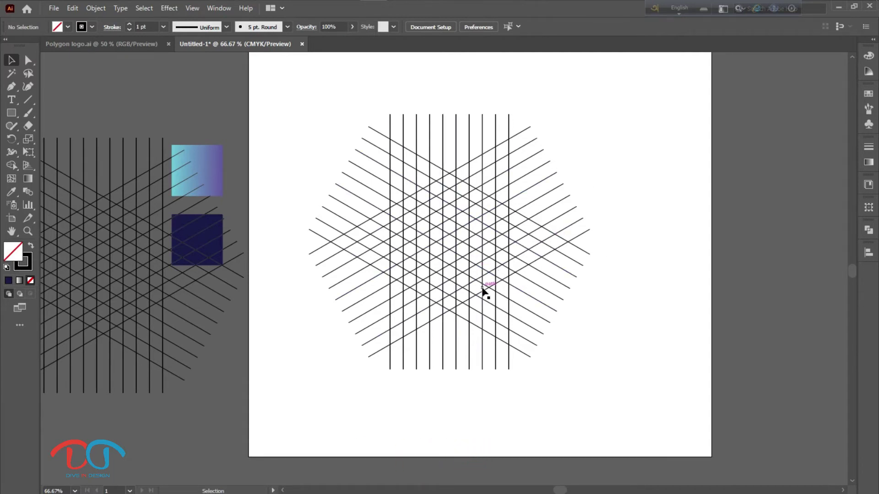
Reselect the complete original line grid on the artboard.
{"action": "scroll", "coordinate": [483, 286], "scroll_direction": "up", "scroll_amount": 1, "text": "alt"}
{"action": "scroll", "coordinate": [482, 281], "scroll_direction": "up", "scroll_amount": 1, "text": "alt"}
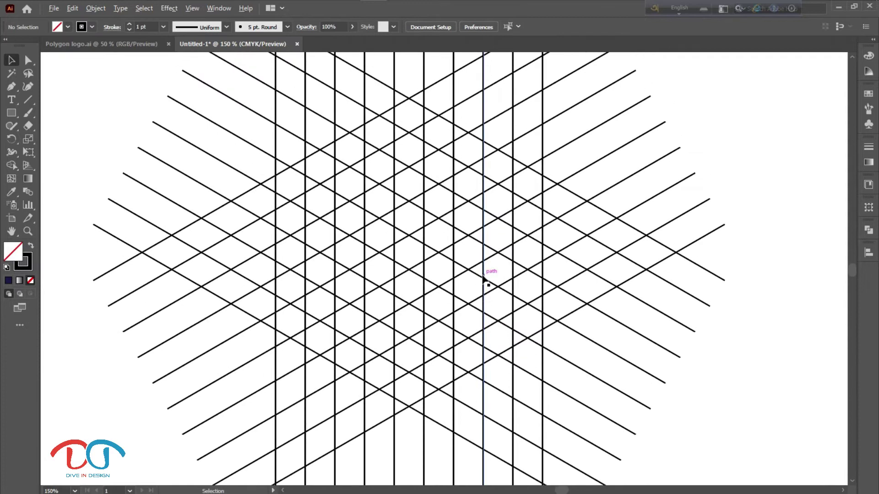
{"action": "scroll", "coordinate": [484, 279], "scroll_direction": "down", "scroll_amount": 1, "text": "alt"}
{"action": "scroll", "coordinate": [659, 300], "scroll_direction": "right", "scroll_amount": 1}
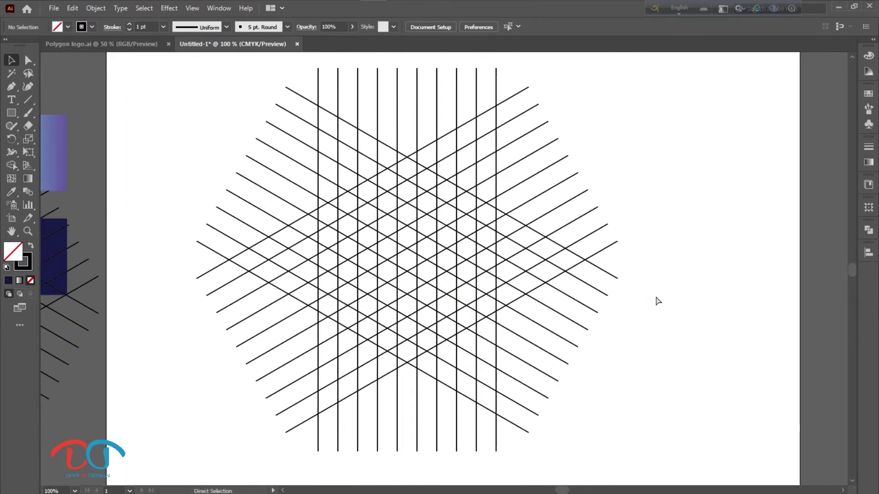
{"action": "scroll", "coordinate": [650, 303], "scroll_direction": "right", "scroll_amount": 1}
{"action": "scroll", "coordinate": [632, 306], "scroll_direction": "right", "scroll_amount": 1}
{"action": "scroll", "coordinate": [621, 309], "scroll_direction": "down", "scroll_amount": 1}
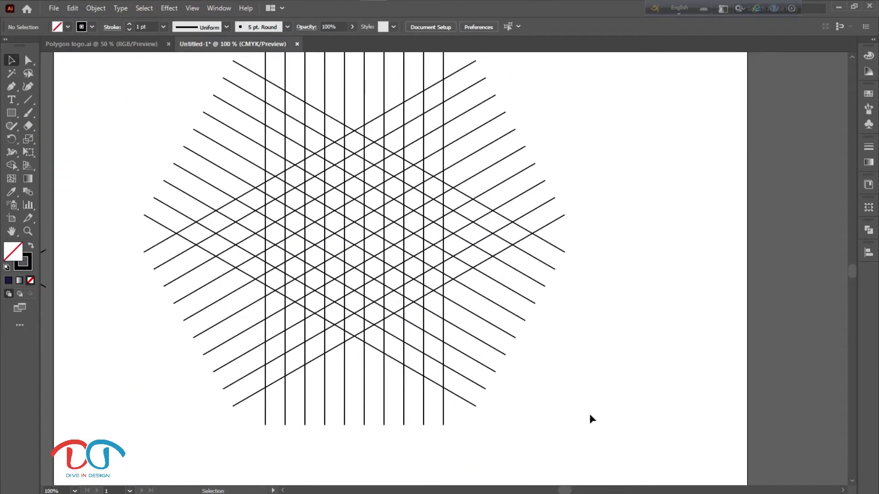
{"action": "scroll", "coordinate": [550, 413], "scroll_direction": "up", "scroll_amount": 1}
{"action": "left_click_drag", "start_coordinate": [557, 455], "coordinate": [190, 126]}
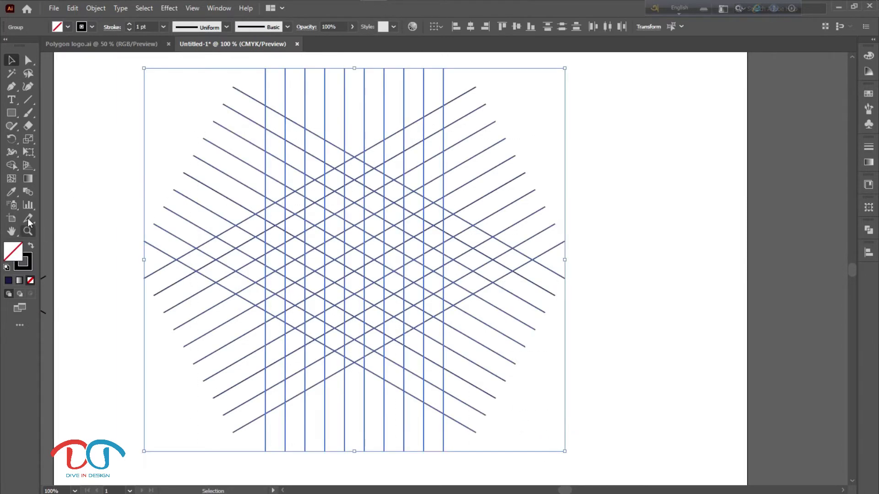
With the Shape Builder and black fill, no stroke, trace the cells forming the angular double-S.
{"action": "left_click", "coordinate": [11, 165]}
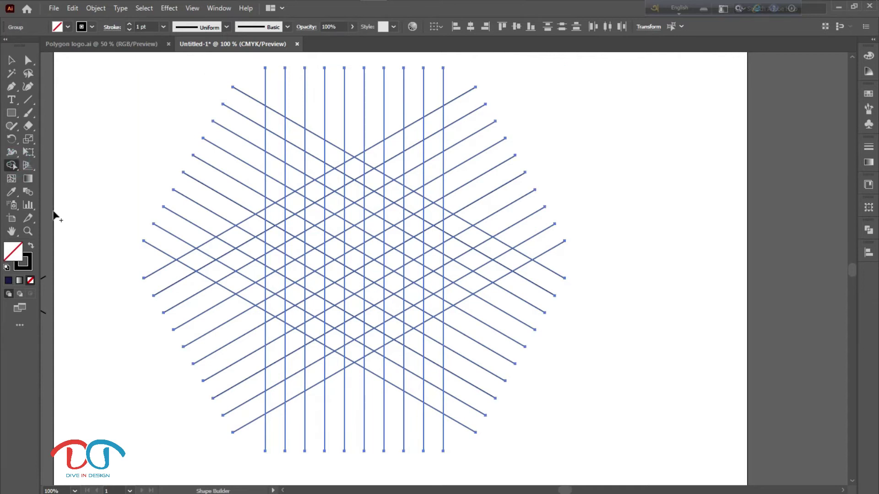
{"action": "left_click", "coordinate": [31, 247]}
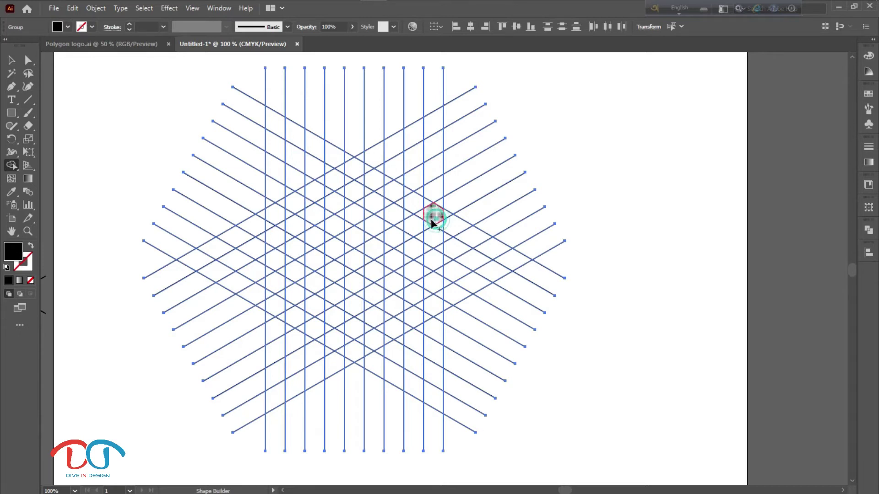
{"action": "mouse_move", "coordinate": [431, 220]}
{"action": "left_mouse_down"}
{"action": "mouse_move", "coordinate": [403, 190]}
{"action": "mouse_move", "coordinate": [379, 182]}
{"action": "left_mouse_up"}
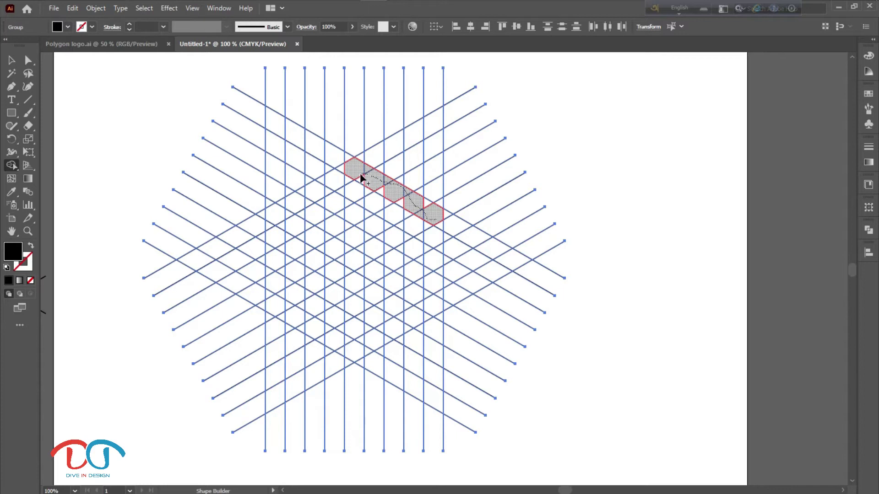
{"action": "left_click_drag", "start_coordinate": [355, 190], "coordinate": [355, 212]}
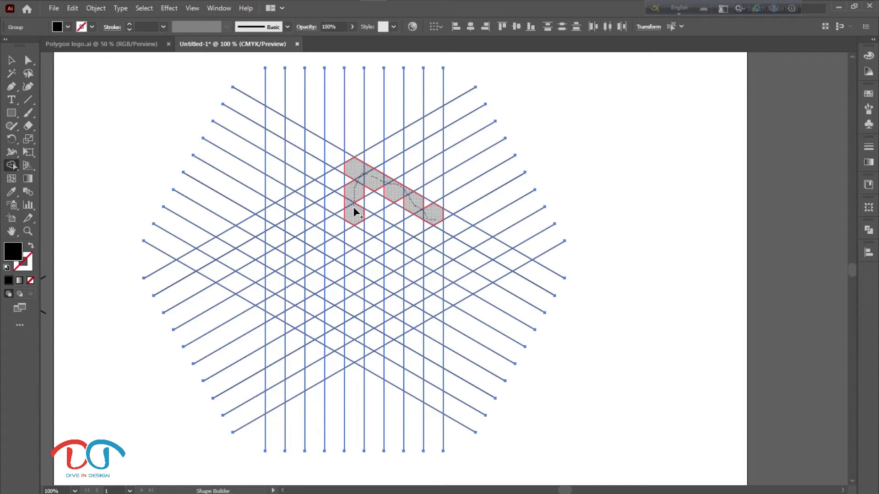
{"action": "mouse_move", "coordinate": [360, 219]}
{"action": "left_mouse_down"}
{"action": "mouse_move", "coordinate": [405, 251]}
{"action": "mouse_move", "coordinate": [430, 256]}
{"action": "mouse_move", "coordinate": [432, 287]}
{"action": "left_mouse_up"}
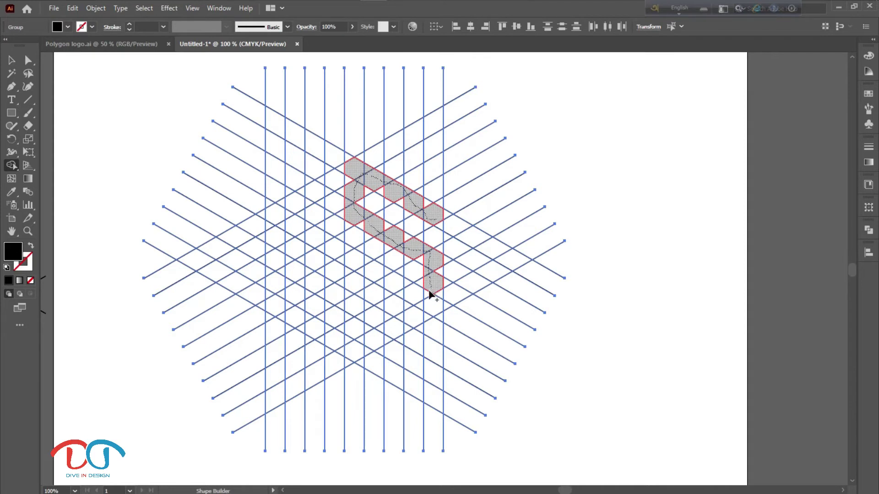
{"action": "mouse_move", "coordinate": [430, 295]}
{"action": "left_mouse_down"}
{"action": "mouse_move", "coordinate": [277, 226]}
{"action": "mouse_move", "coordinate": [272, 258]}
{"action": "mouse_move", "coordinate": [349, 307]}
{"action": "mouse_move", "coordinate": [350, 347]}
{"action": "mouse_move", "coordinate": [337, 351]}
{"action": "mouse_move", "coordinate": [281, 315]}
{"action": "left_mouse_up"}
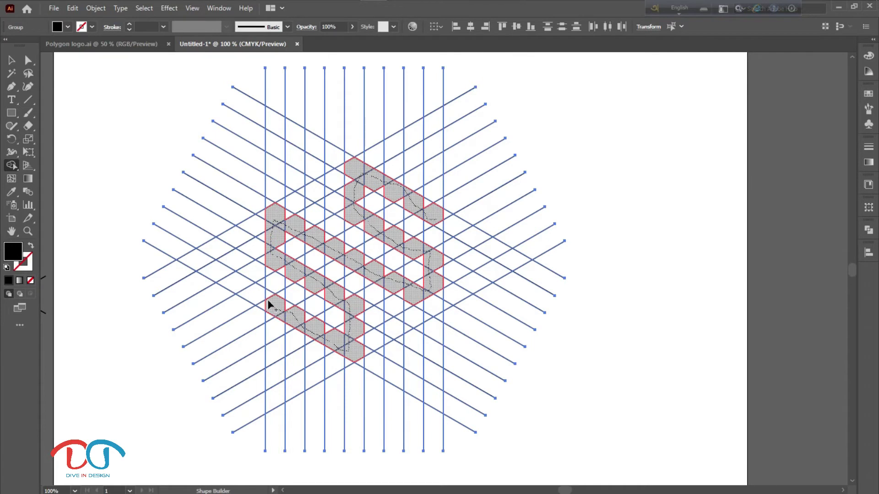
{"action": "left_click_drag", "start_coordinate": [270, 302], "coordinate": [270, 303]}
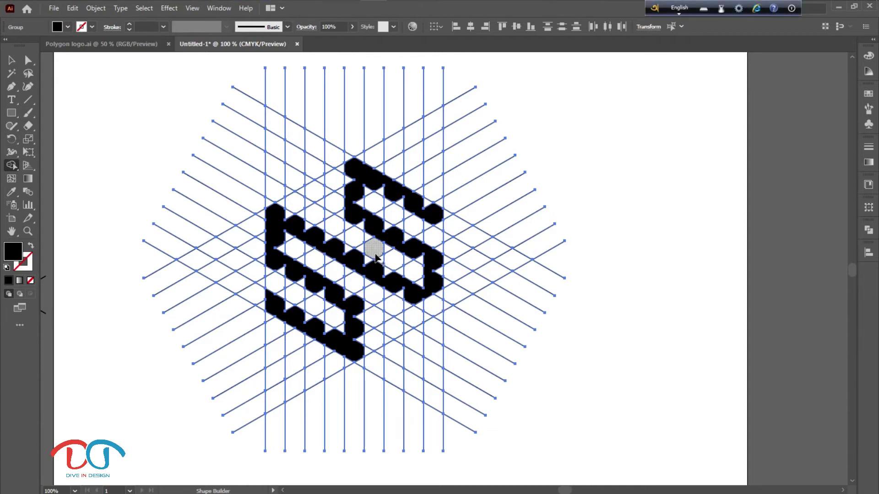
At 200% zoom, fill the triangular notches along the top bar and vertical bars.
{"action": "scroll", "coordinate": [425, 219], "scroll_direction": "up", "scroll_amount": 2}
{"action": "left_click", "coordinate": [364, 208]}
{"action": "left_click", "coordinate": [368, 190]}
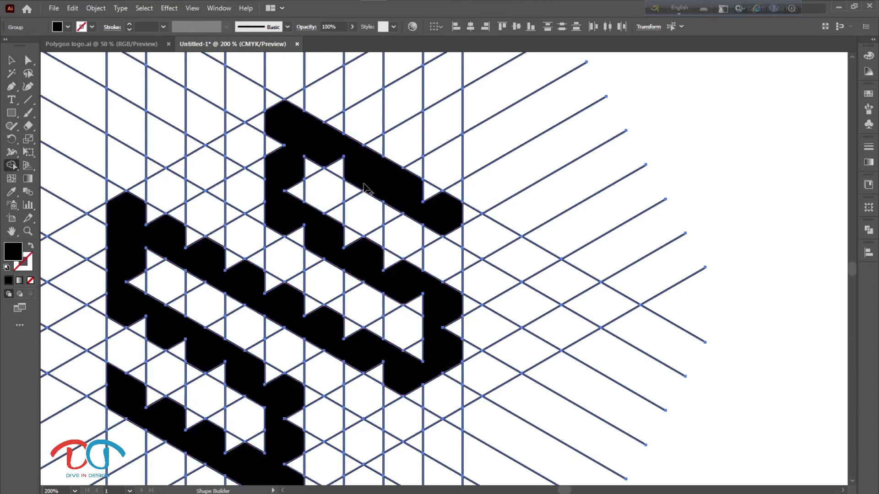
{"action": "left_click", "coordinate": [343, 169]}
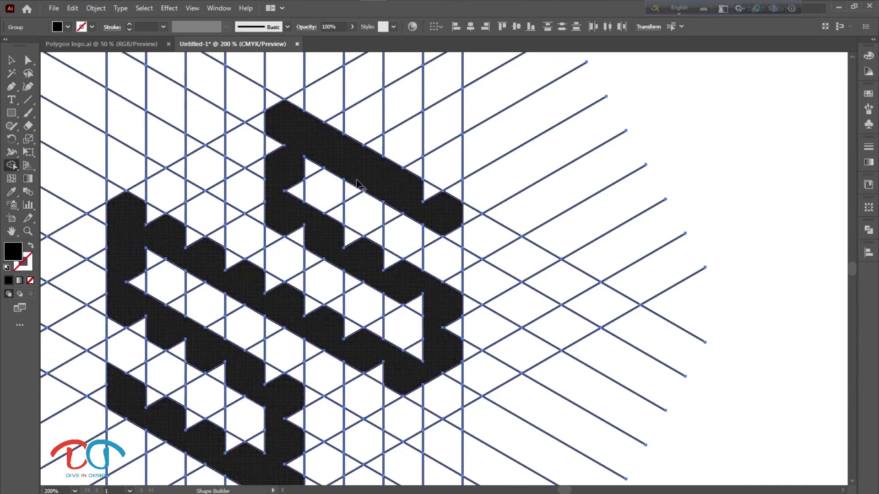
{"action": "left_click", "coordinate": [426, 192]}
{"action": "left_click", "coordinate": [455, 236]}
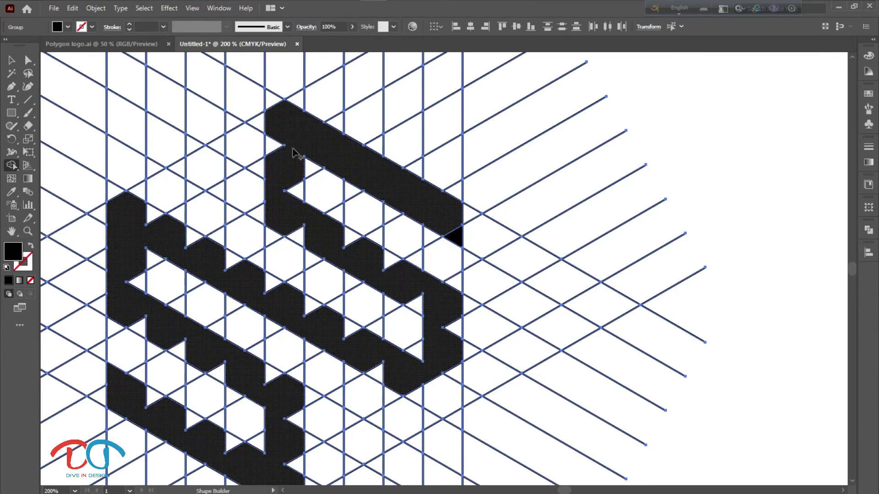
{"action": "left_click", "coordinate": [272, 148]}
{"action": "left_click", "coordinate": [288, 192]}
{"action": "left_click", "coordinate": [301, 228]}
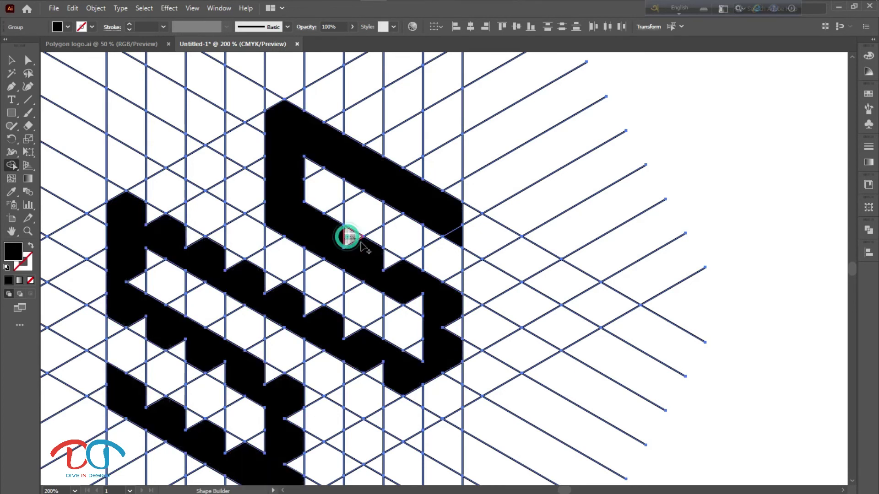
{"action": "left_click_drag", "start_coordinate": [349, 236], "coordinate": [389, 266]}
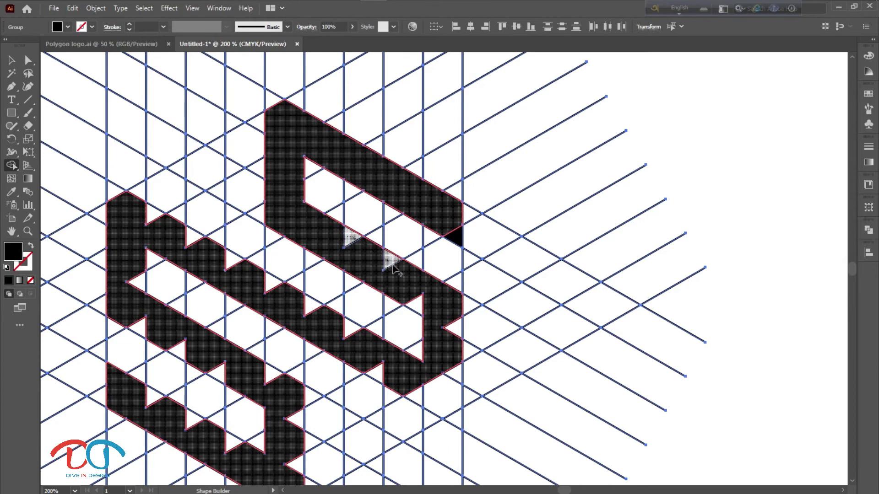
{"action": "left_click", "coordinate": [453, 324]}
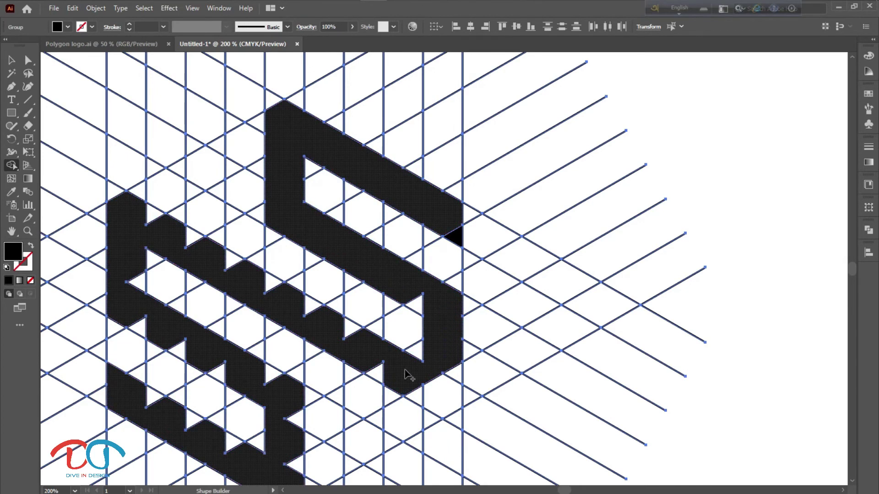
Fill the leftover triangles along the middle and bottom bands of the S.
{"action": "mouse_move", "coordinate": [391, 372]}
{"action": "left_mouse_down"}
{"action": "mouse_move", "coordinate": [308, 308]}
{"action": "mouse_move", "coordinate": [148, 213]}
{"action": "left_mouse_up"}
{"action": "scroll", "coordinate": [132, 256], "scroll_direction": "down", "scroll_amount": 2}
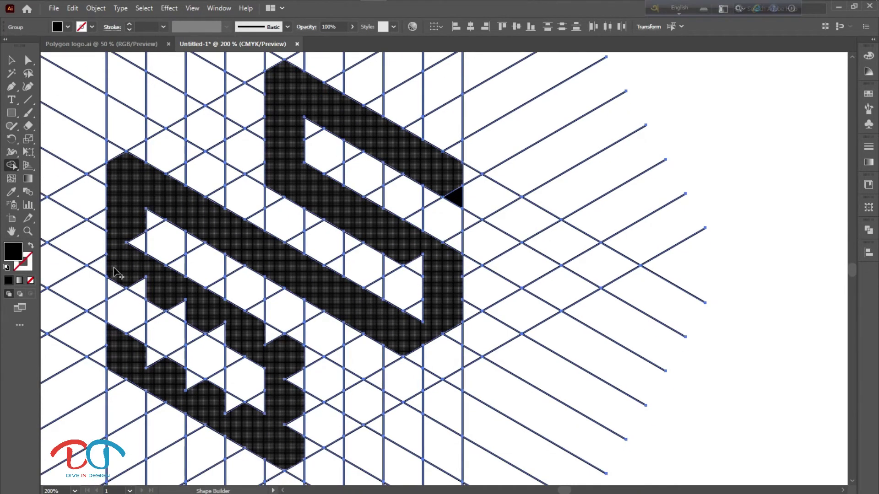
{"action": "left_click_drag", "start_coordinate": [126, 271], "coordinate": [229, 337]}
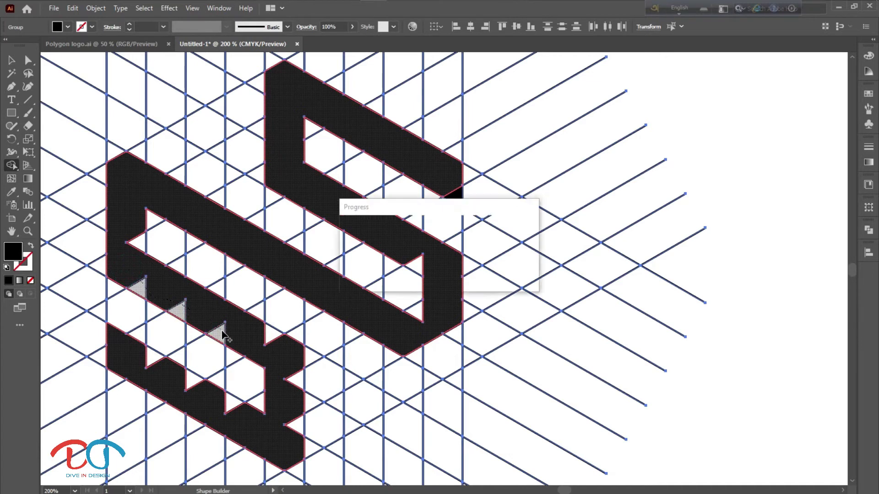
{"action": "left_click", "coordinate": [265, 326]}
{"action": "scroll", "coordinate": [273, 325], "scroll_direction": "down", "scroll_amount": 3}
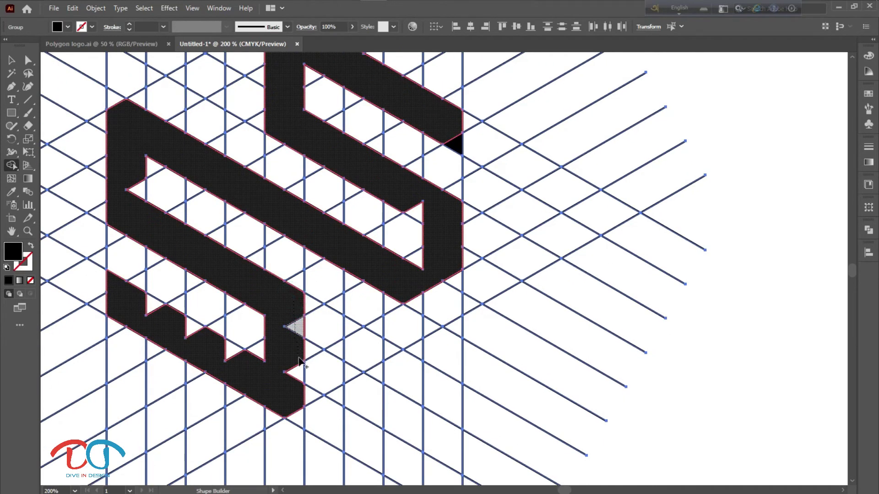
{"action": "left_click_drag", "start_coordinate": [300, 361], "coordinate": [289, 376]}
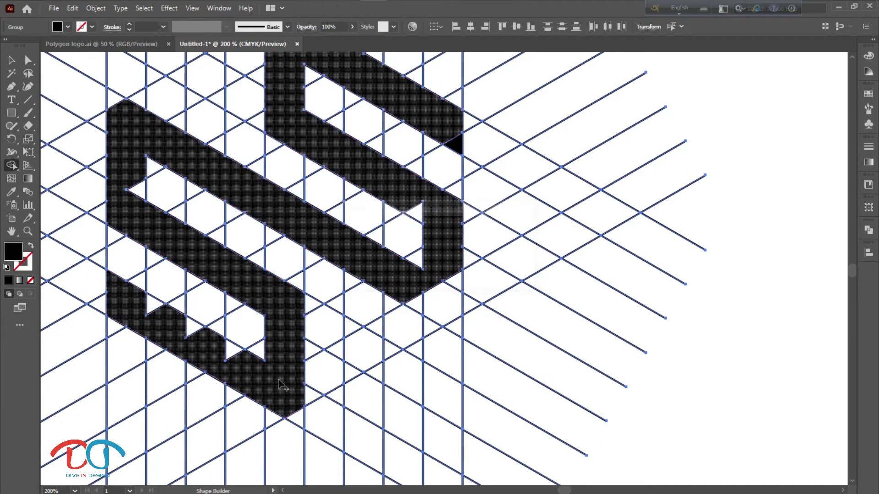
{"action": "left_click", "coordinate": [236, 364]}
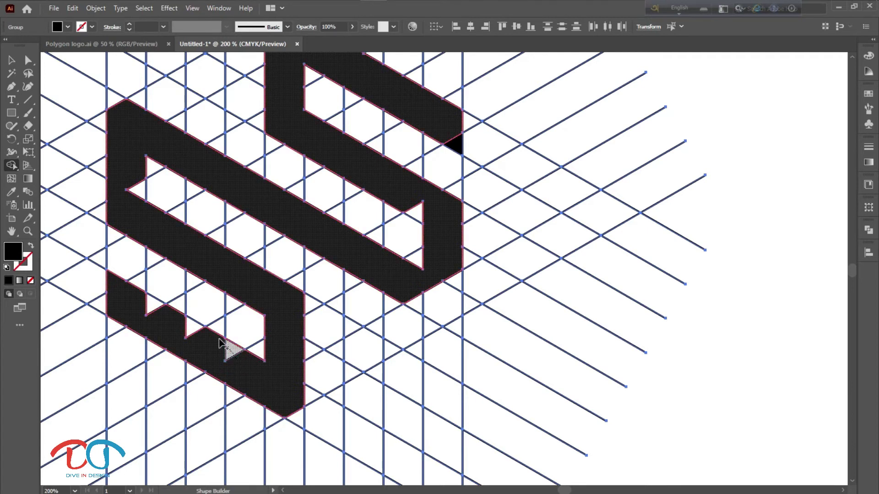
{"action": "left_click_drag", "start_coordinate": [205, 339], "coordinate": [148, 314]}
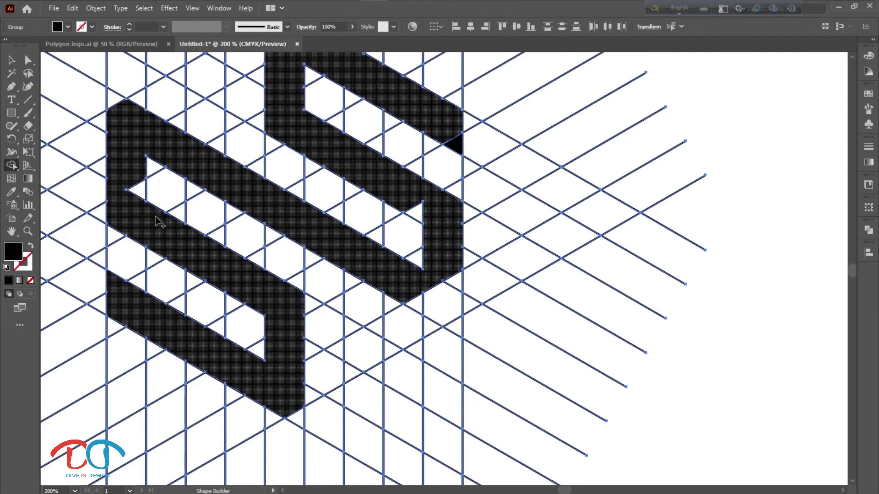
{"action": "scroll", "coordinate": [158, 210], "scroll_direction": "up", "scroll_amount": 3}
{"action": "scroll", "coordinate": [156, 207], "scroll_direction": "up", "scroll_amount": 1}
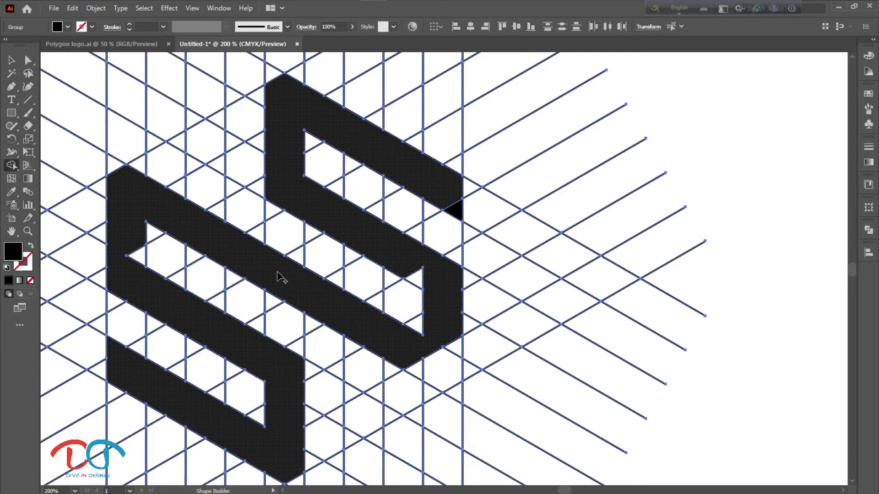
{"action": "scroll", "coordinate": [278, 276], "scroll_direction": "down", "scroll_amount": 1}
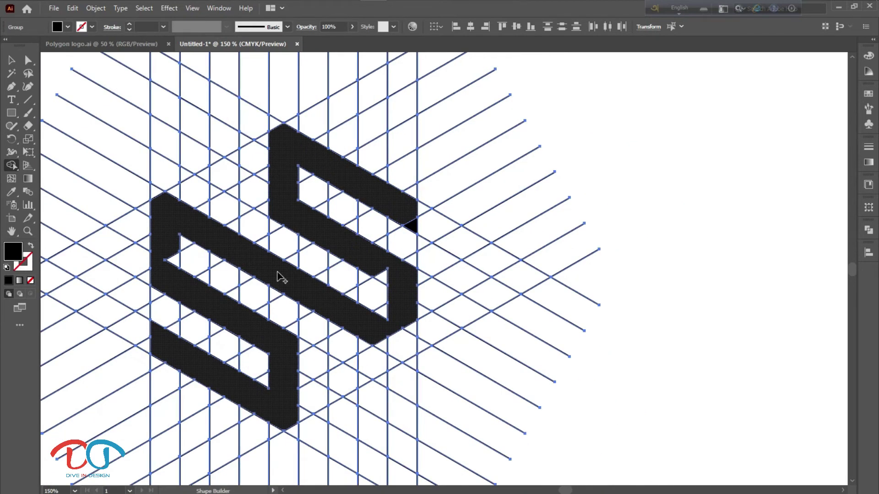
Merge the lower-right corner cells and the inner-left notch into the S.
{"action": "left_click_drag", "start_coordinate": [372, 337], "coordinate": [388, 348]}
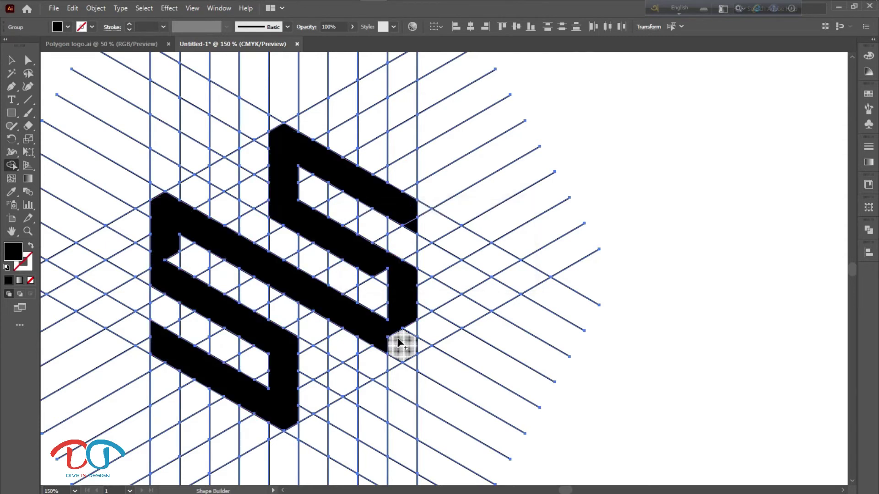
{"action": "left_click", "coordinate": [390, 338], "text": "alt"}
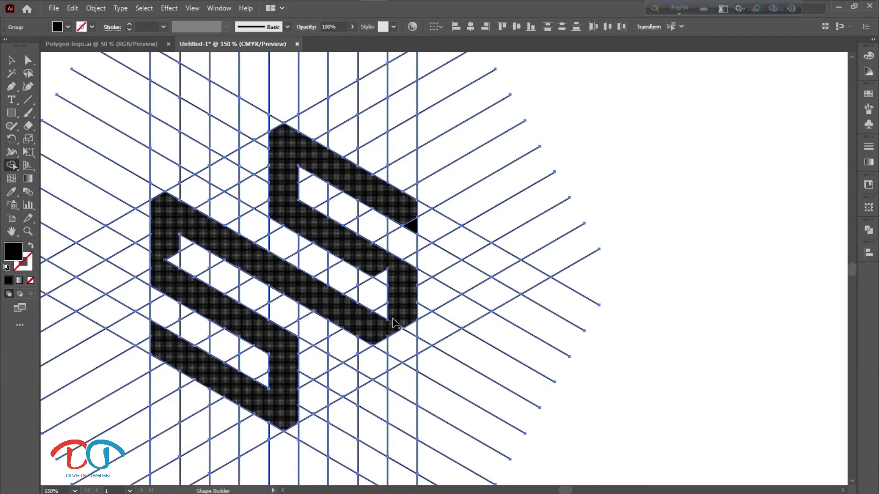
{"action": "left_click", "coordinate": [413, 327], "text": "alt"}
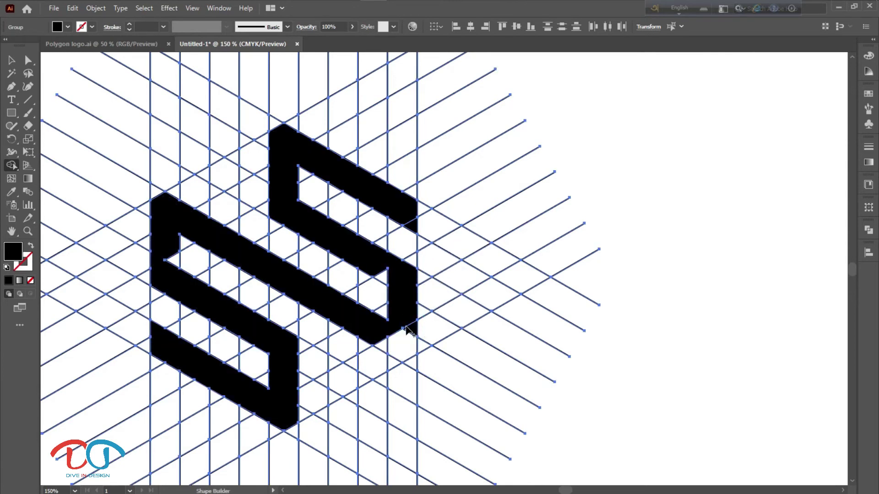
{"action": "key", "text": "ctrl+z"}
{"action": "left_click_drag", "start_coordinate": [402, 328], "coordinate": [398, 344]}
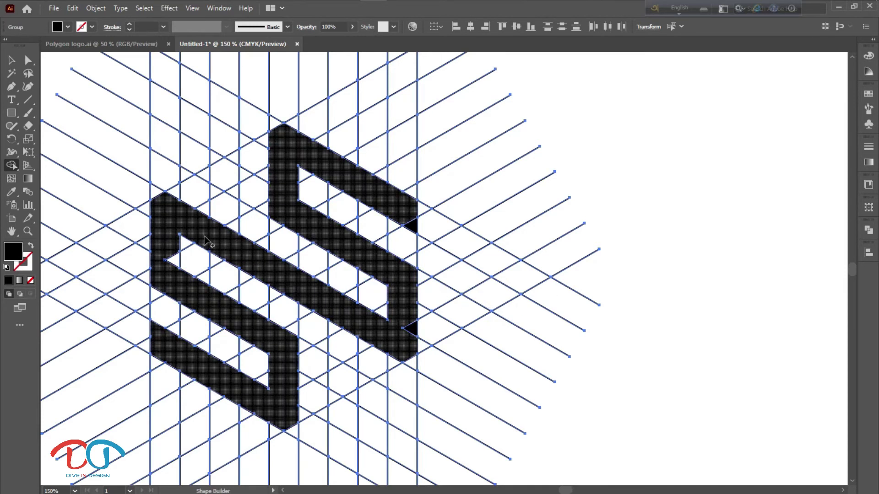
{"action": "left_click", "coordinate": [170, 259]}
{"action": "scroll", "coordinate": [365, 326], "scroll_direction": "down", "scroll_amount": 2}
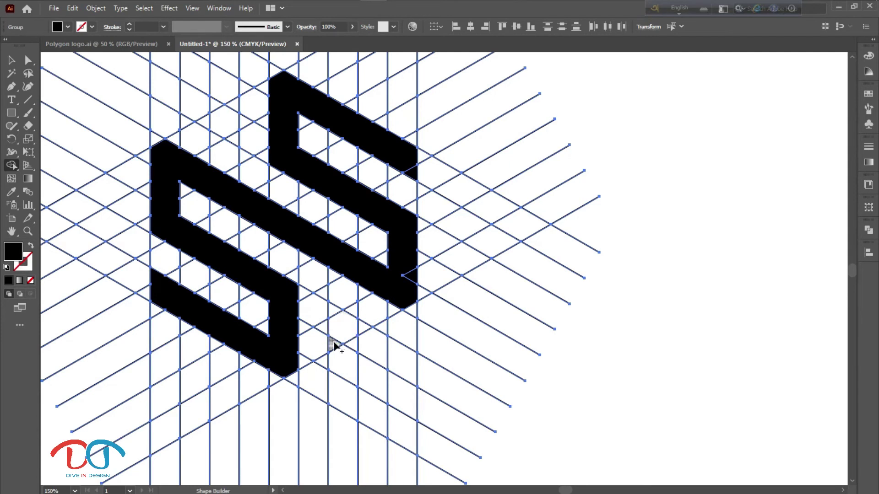
Build black triangles below the S's right end and above its left side, then zoom out.
{"action": "mouse_move", "coordinate": [330, 339]}
{"action": "left_mouse_down"}
{"action": "mouse_move", "coordinate": [349, 319]}
{"action": "mouse_move", "coordinate": [334, 309]}
{"action": "left_mouse_up"}
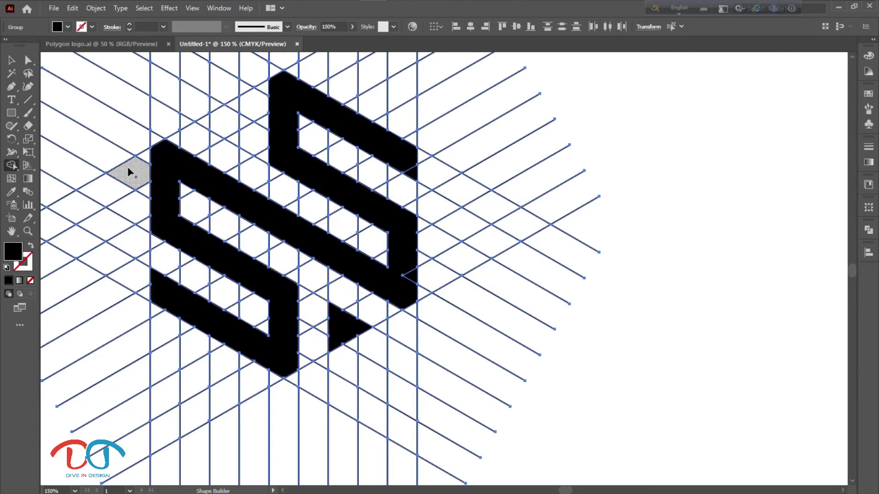
{"action": "scroll", "coordinate": [173, 192], "scroll_direction": "up", "scroll_amount": 2}
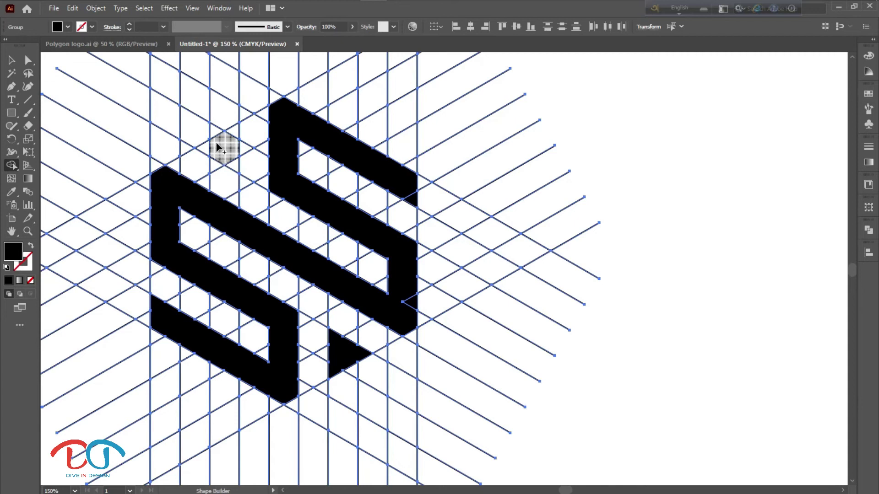
{"action": "left_click_drag", "start_coordinate": [210, 142], "coordinate": [235, 166]}
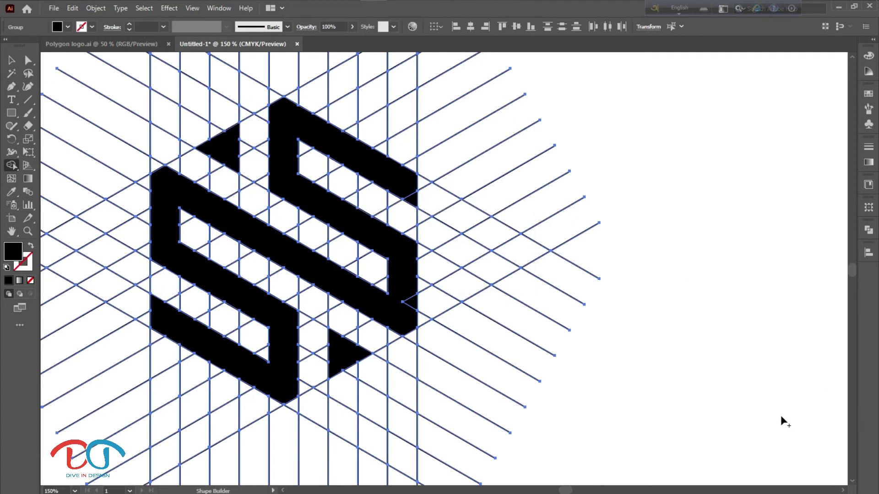
{"action": "key", "text": "ctrl+minus"}
{"action": "key", "text": "ctrl+minus"}
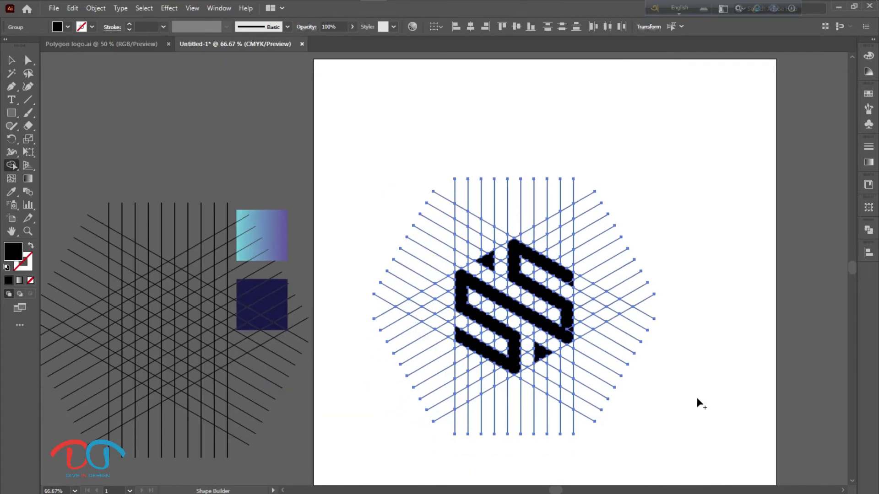
Select the grid-line group and ungroup it.
{"action": "scroll", "coordinate": [696, 397], "scroll_direction": "right", "scroll_amount": 2}
{"action": "scroll", "coordinate": [672, 398], "scroll_direction": "right", "scroll_amount": 2}
{"action": "scroll", "coordinate": [652, 407], "scroll_direction": "down", "scroll_amount": 2}
{"action": "scroll", "coordinate": [652, 406], "scroll_direction": "right", "scroll_amount": 2}
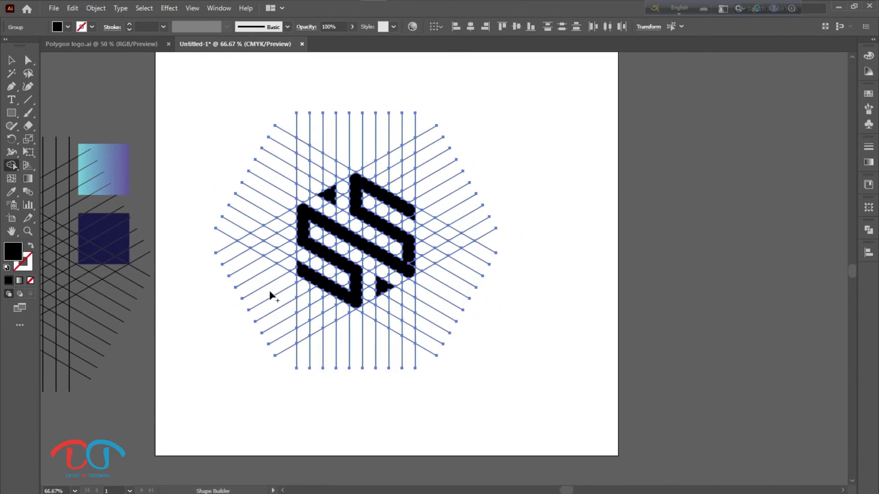
{"action": "left_click", "coordinate": [12, 60]}
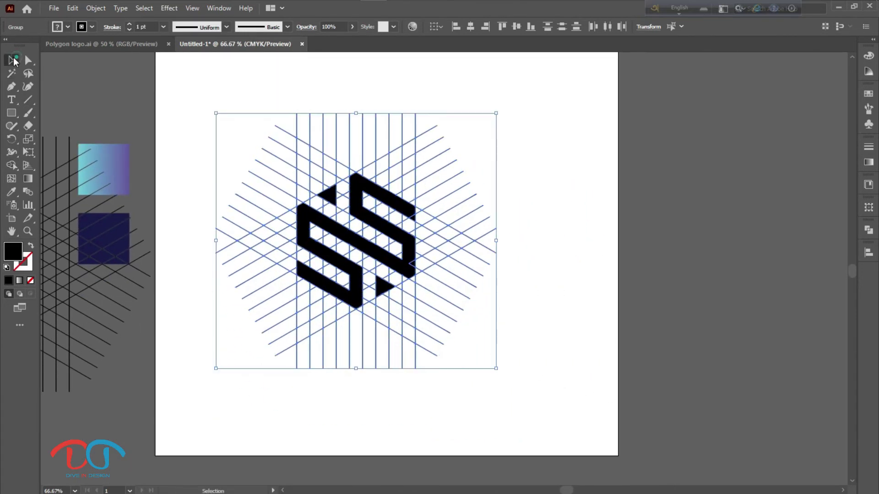
{"action": "left_click", "coordinate": [535, 369]}
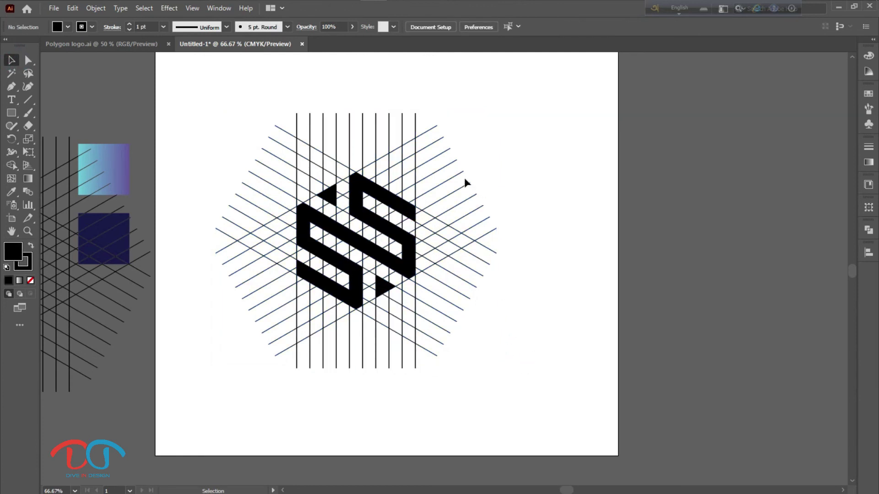
{"action": "key", "text": "ctrl+plus"}
{"action": "key", "text": "ctrl+plus"}
{"action": "left_click", "coordinate": [589, 280]}
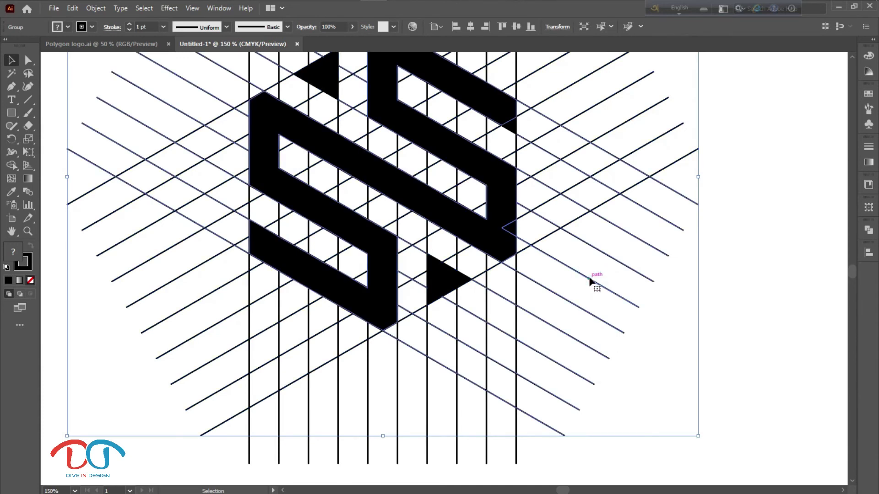
{"action": "right_click", "coordinate": [590, 280]}
{"action": "left_click", "coordinate": [660, 369]}
Select the double-S together with its two accent triangles.
{"action": "left_click", "coordinate": [789, 385]}
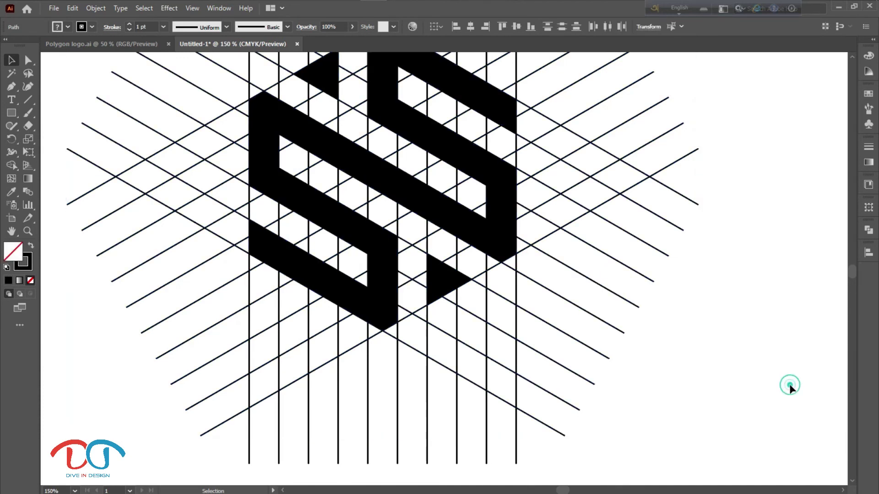
{"action": "scroll", "coordinate": [695, 381], "scroll_direction": "up", "scroll_amount": 3}
{"action": "left_click", "coordinate": [489, 314]}
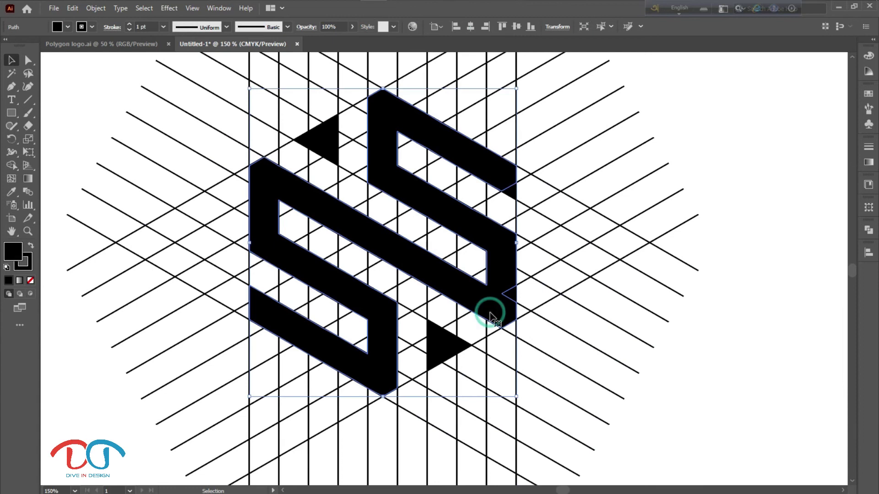
{"action": "left_click", "coordinate": [327, 150], "text": "shift"}
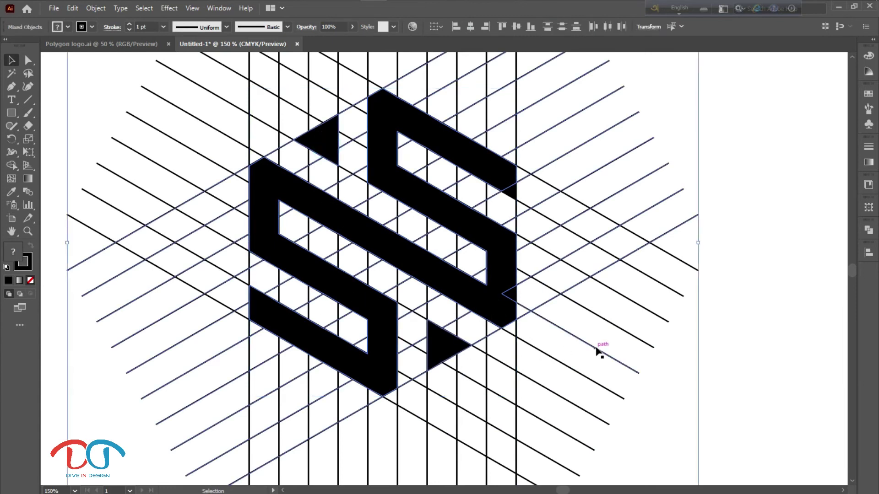
{"action": "right_click", "coordinate": [649, 243]}
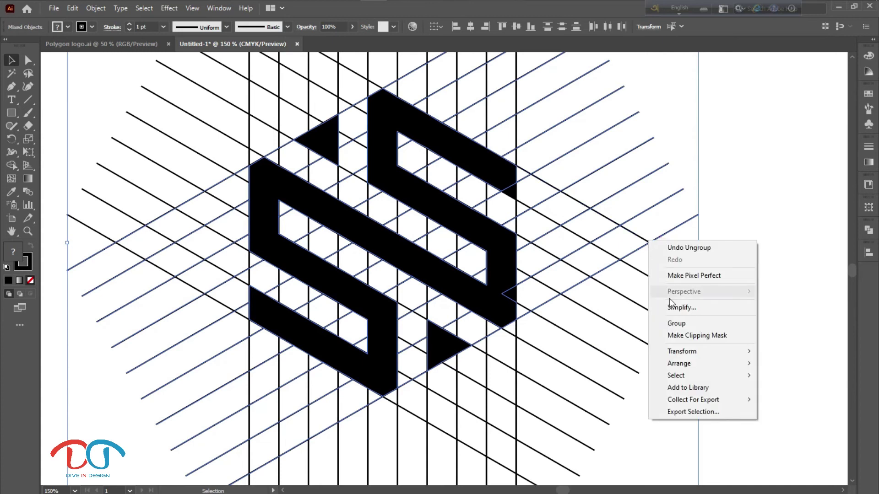
{"action": "left_click", "coordinate": [781, 320]}
Ungroup the remaining grid-line group into separate lines.
{"action": "left_click", "coordinate": [659, 239]}
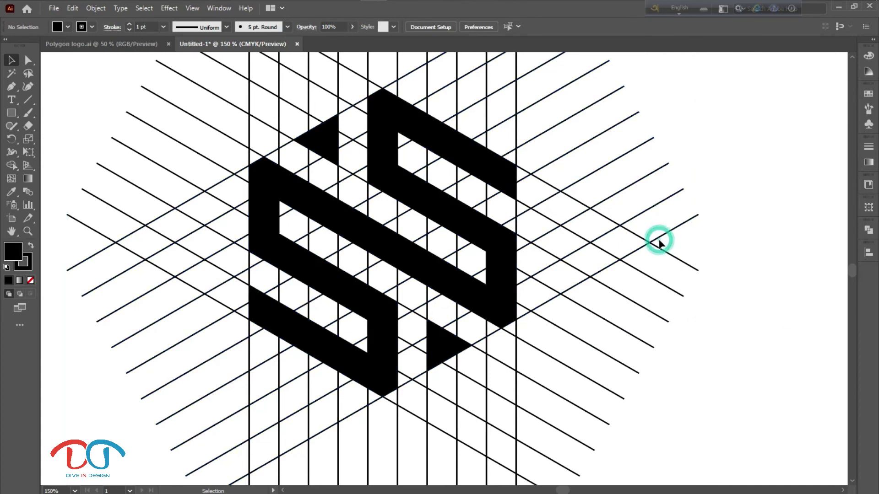
{"action": "left_click", "coordinate": [660, 239]}
{"action": "right_click", "coordinate": [658, 238]}
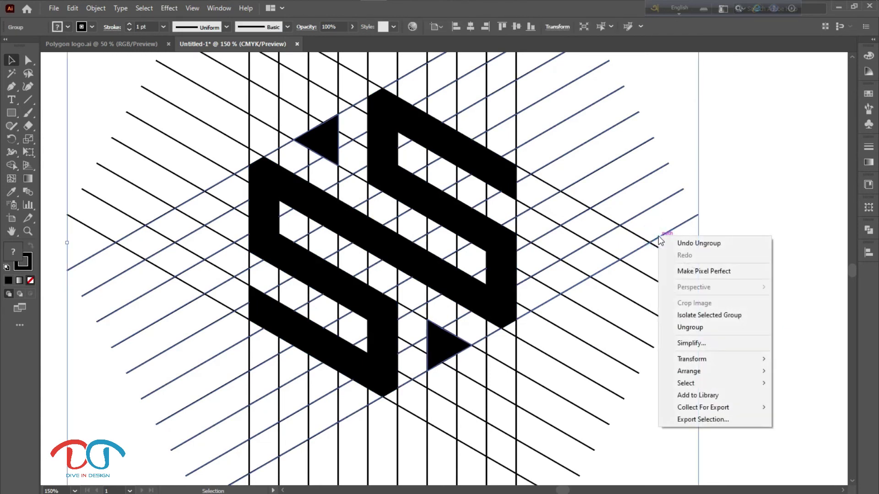
{"action": "left_click", "coordinate": [699, 327]}
{"action": "left_click", "coordinate": [768, 304]}
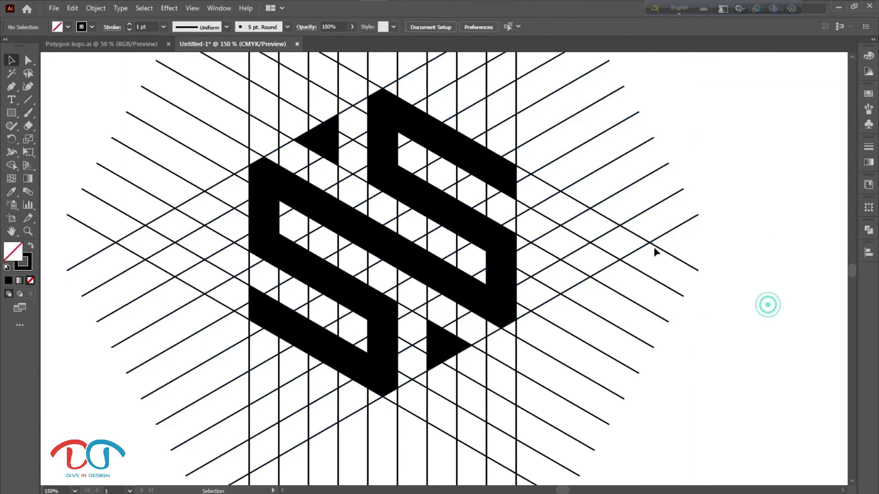
{"action": "left_click", "coordinate": [652, 280]}
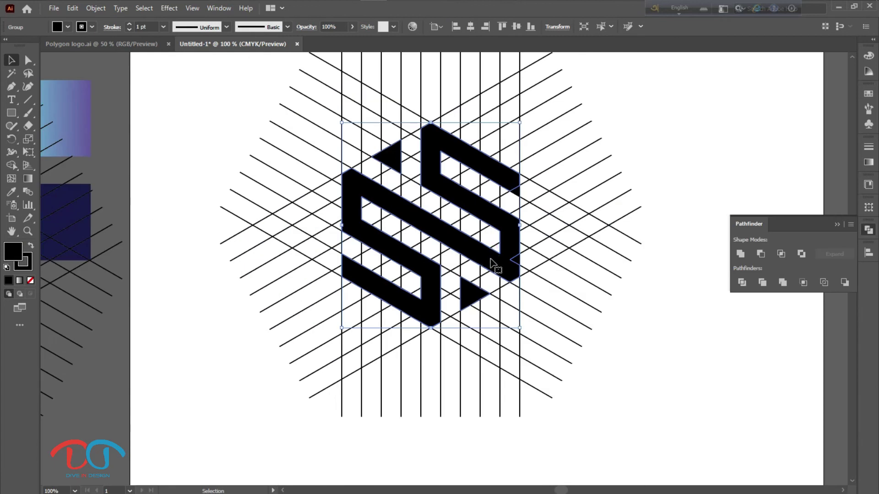
Group the lower triangle, upper triangle and angular S shape into a single logo group.
{"action": "right_click", "coordinate": [491, 260]}
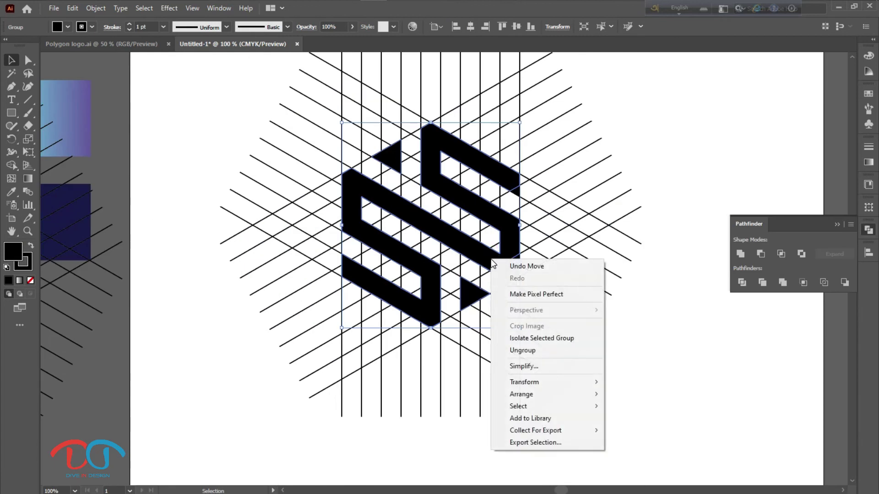
{"action": "left_click", "coordinate": [749, 344]}
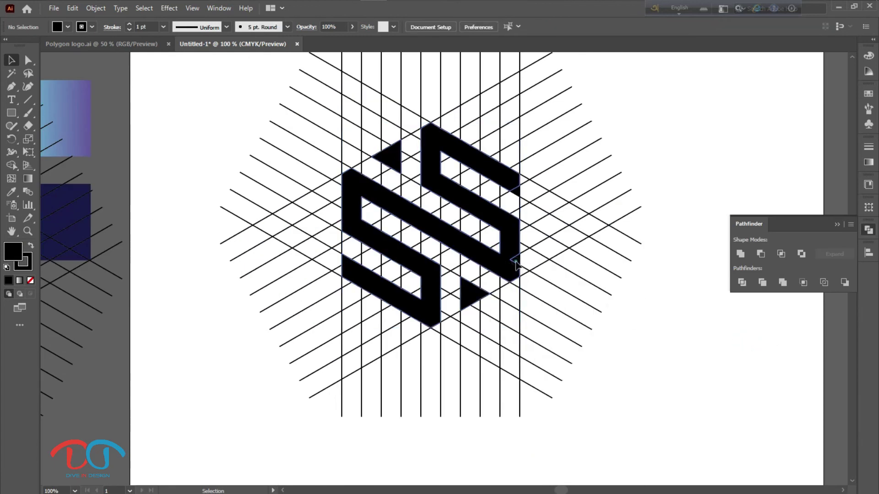
{"action": "left_click", "coordinate": [516, 264]}
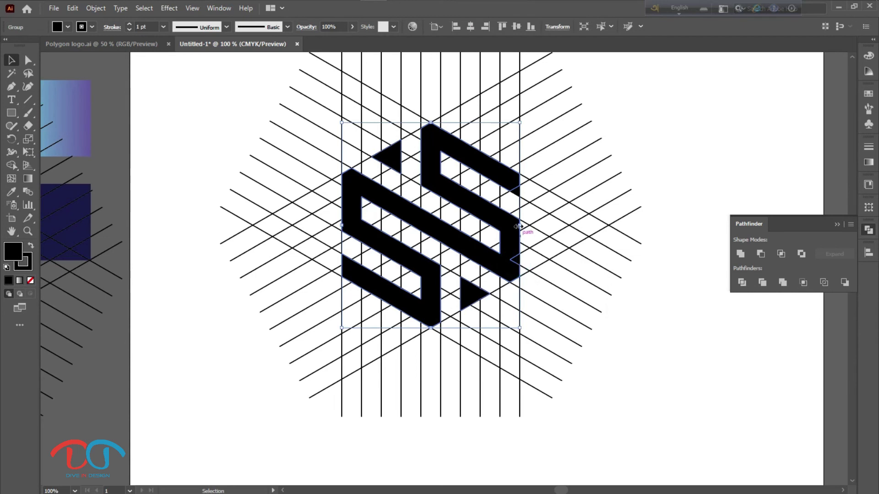
{"action": "left_click", "coordinate": [516, 191], "text": "shift"}
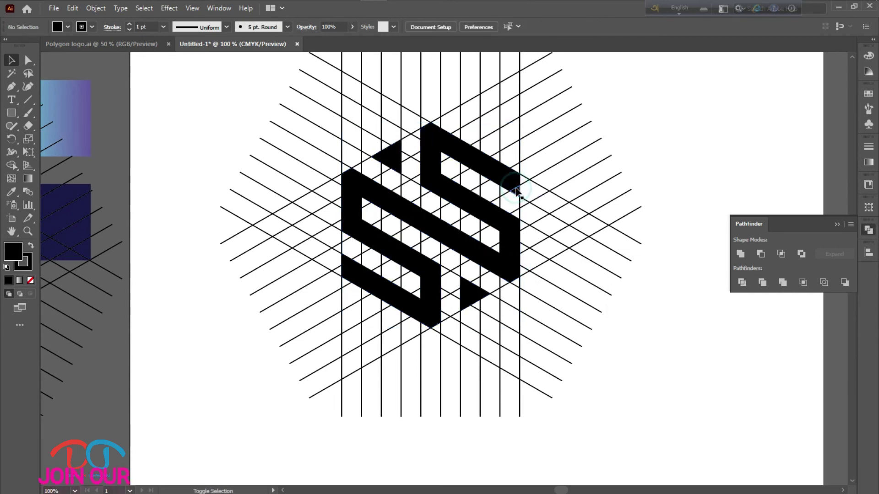
{"action": "left_click", "coordinate": [514, 261]}
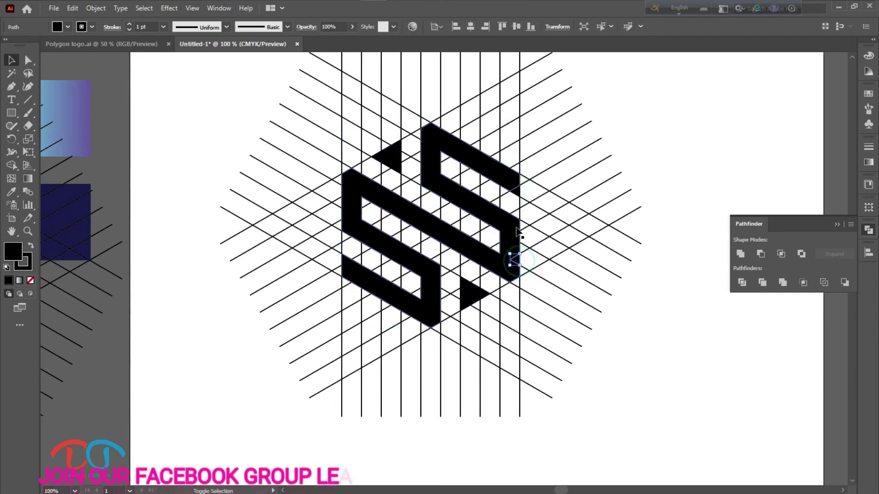
{"action": "left_click", "coordinate": [514, 194], "text": "shift"}
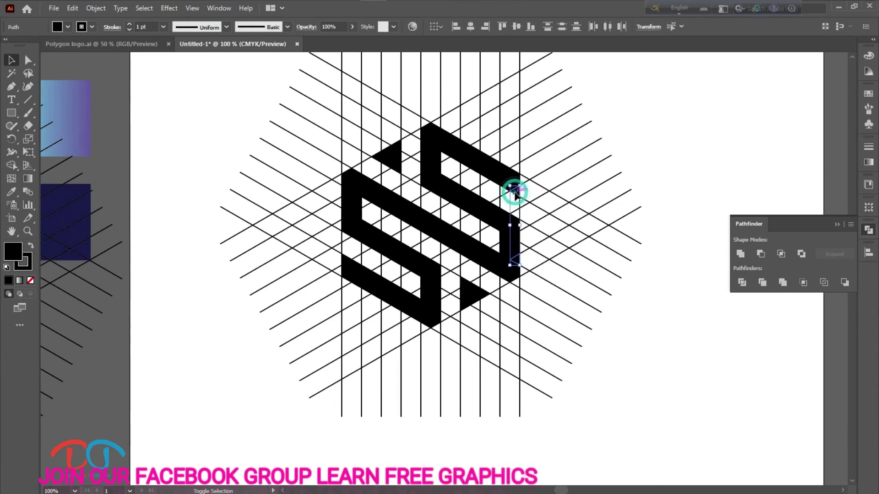
{"action": "left_click", "coordinate": [454, 249], "text": "shift"}
{"action": "right_click", "coordinate": [455, 247]}
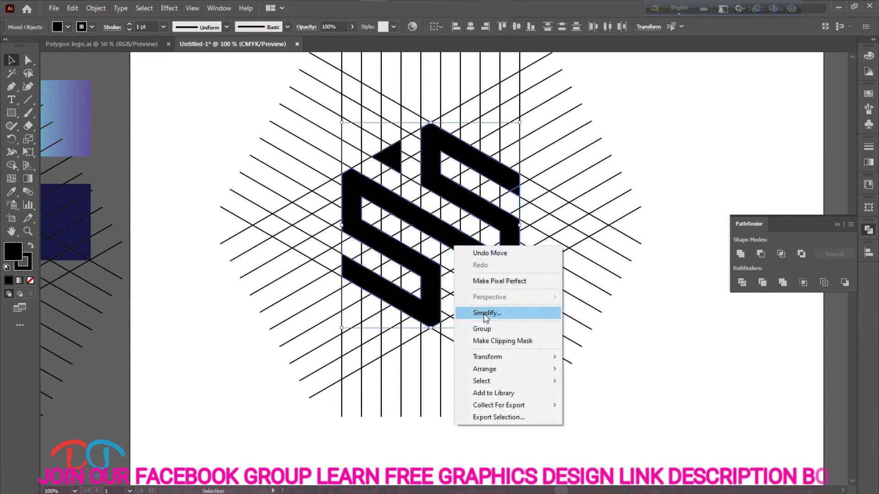
{"action": "left_click", "coordinate": [485, 327]}
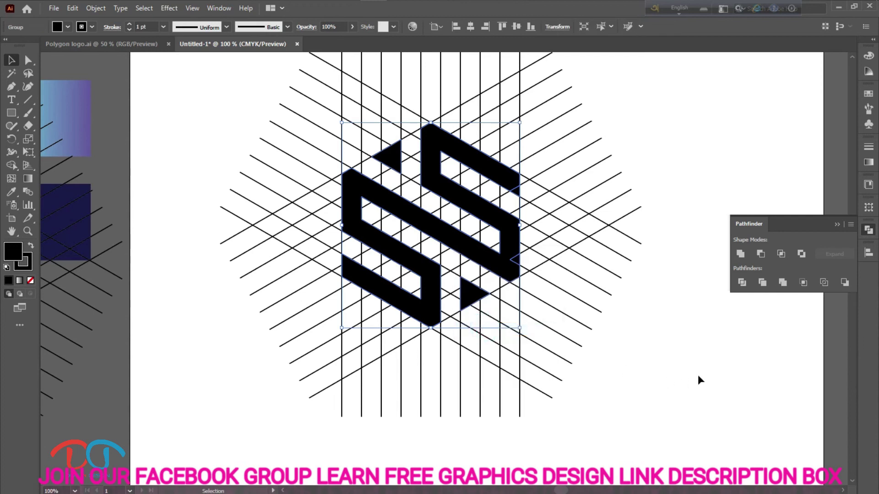
{"action": "left_click", "coordinate": [692, 338]}
Move the logo aside and delete all the construction grid lines from the artboard.
{"action": "mouse_move", "coordinate": [498, 262]}
{"action": "left_mouse_down"}
{"action": "mouse_move", "coordinate": [728, 399]}
{"action": "mouse_move", "coordinate": [762, 393]}
{"action": "left_mouse_up"}
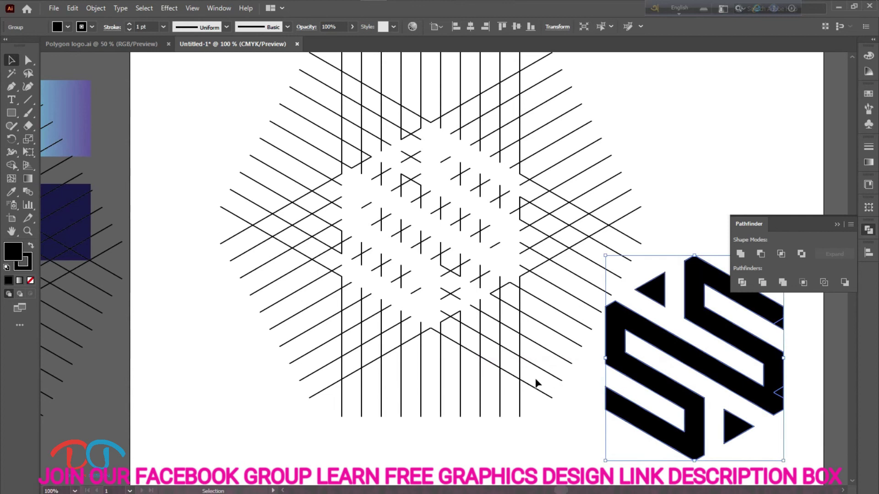
{"action": "scroll", "coordinate": [361, 363], "scroll_direction": "right", "scroll_amount": 1}
{"action": "scroll", "coordinate": [361, 363], "scroll_direction": "right", "scroll_amount": 1}
{"action": "left_click_drag", "start_coordinate": [128, 90], "coordinate": [362, 376]}
{"action": "key", "text": "Delete"}
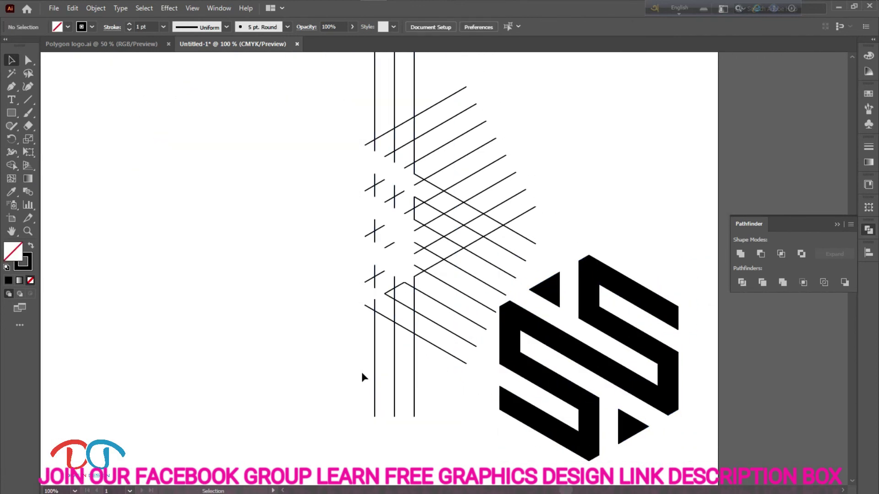
{"action": "mouse_move", "coordinate": [288, 138]}
{"action": "left_mouse_down"}
{"action": "mouse_move", "coordinate": [443, 288]}
{"action": "mouse_move", "coordinate": [443, 319]}
{"action": "left_mouse_up"}
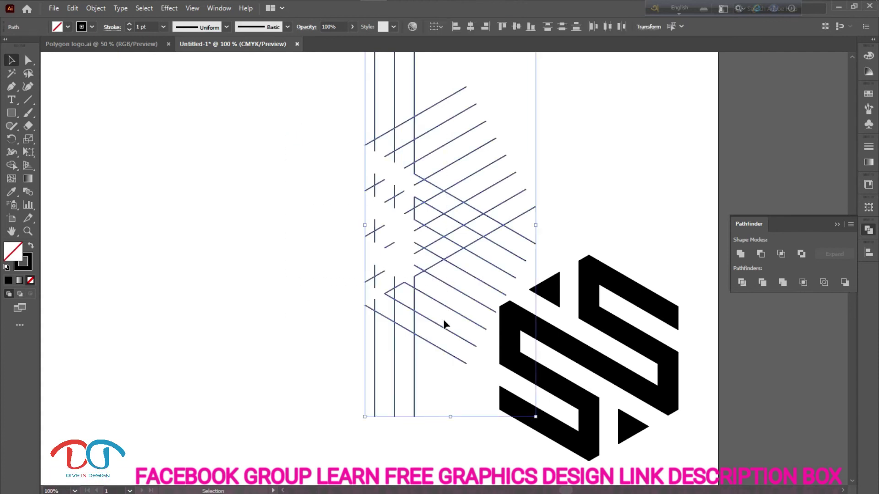
{"action": "key", "text": "Delete"}
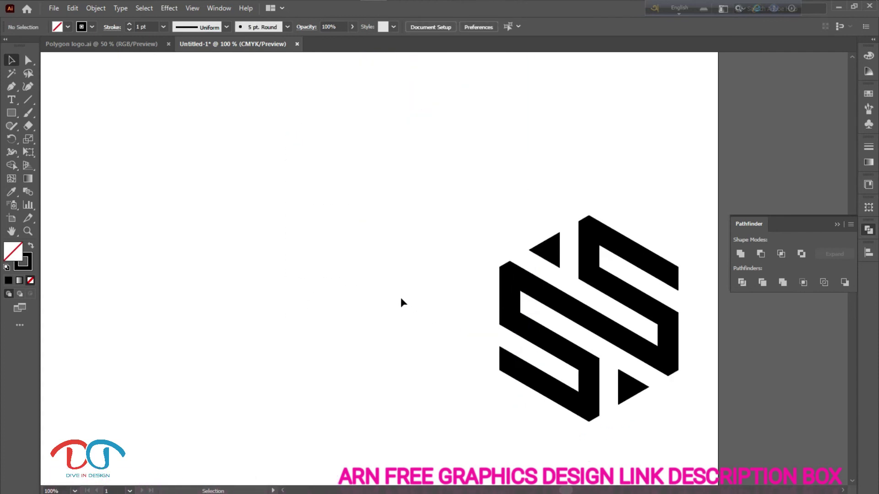
Zoom out and drag the logo group toward the artboard centre.
{"action": "key", "text": "ctrl+minus"}
{"action": "key", "text": "ctrl+minus"}
{"action": "left_click_drag", "start_coordinate": [363, 239], "coordinate": [522, 375]}
{"action": "left_click_drag", "start_coordinate": [478, 300], "coordinate": [384, 219]}
Unite all of the logo's shapes into one with Pathfinder.
{"action": "scroll", "coordinate": [453, 335], "scroll_direction": "left", "scroll_amount": 2}
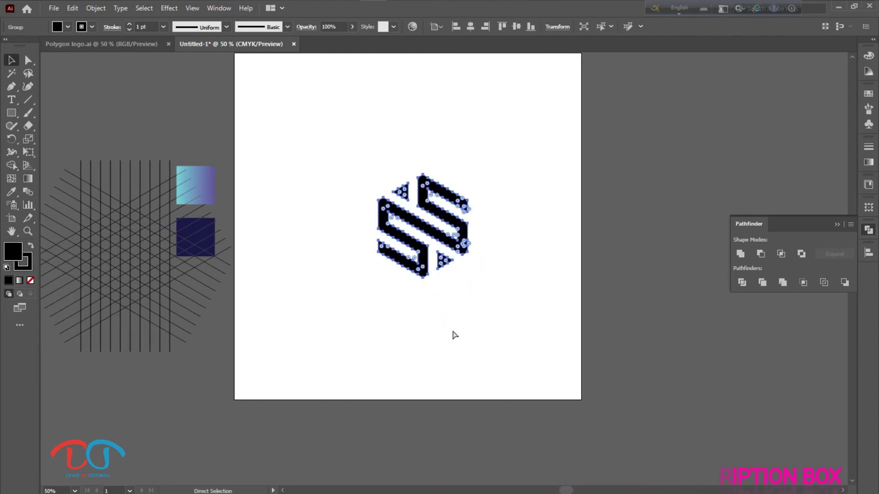
{"action": "scroll", "coordinate": [453, 335], "scroll_direction": "up", "scroll_amount": 2}
{"action": "left_click", "coordinate": [363, 337]}
{"action": "left_click_drag", "start_coordinate": [340, 218], "coordinate": [562, 399]}
{"action": "left_click", "coordinate": [741, 253]}
{"action": "left_click", "coordinate": [571, 315]}
{"action": "left_click", "coordinate": [516, 352]}
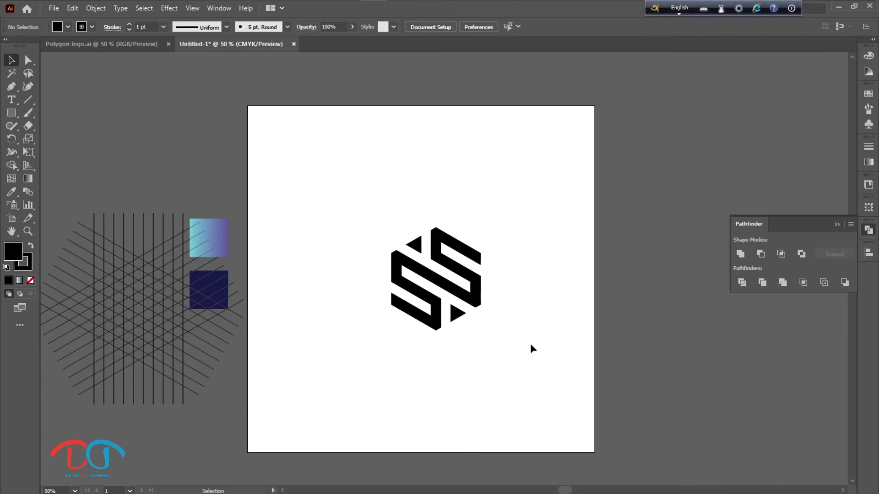
Align the logo to the artboard's horizontal and vertical centre.
{"action": "left_click_drag", "start_coordinate": [390, 220], "coordinate": [485, 346]}
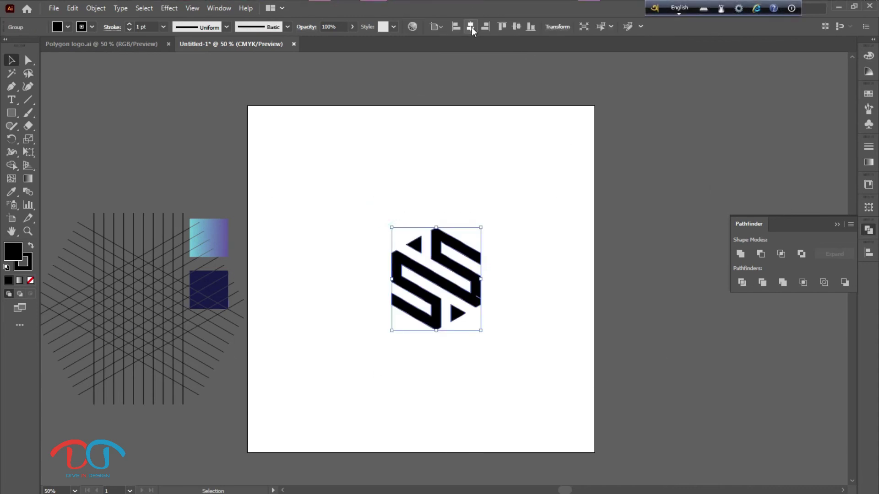
{"action": "left_click", "coordinate": [471, 26]}
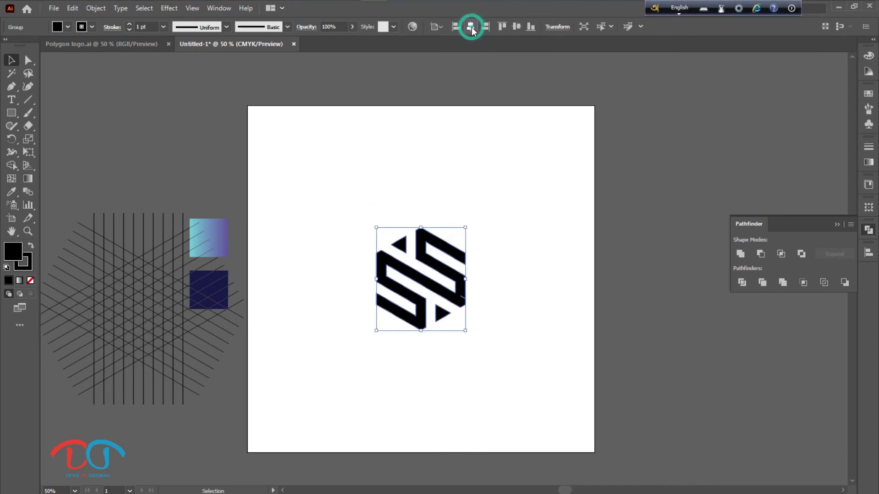
{"action": "left_click", "coordinate": [515, 27]}
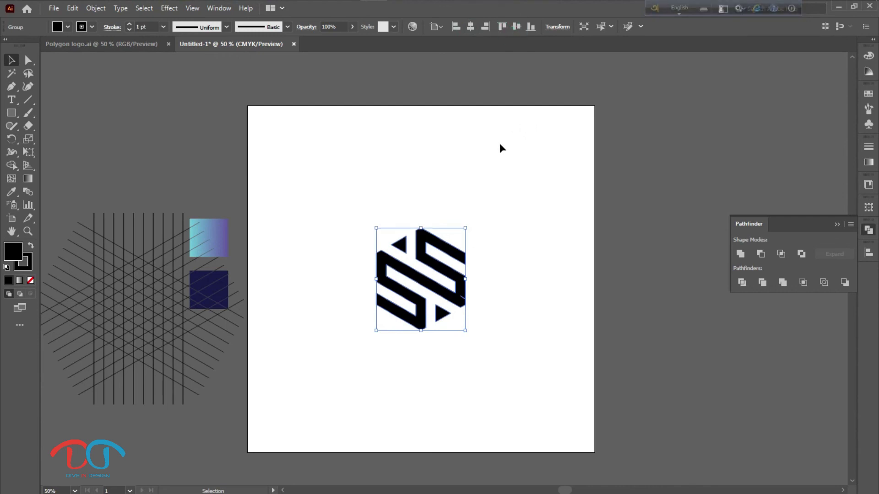
{"action": "left_click", "coordinate": [483, 243]}
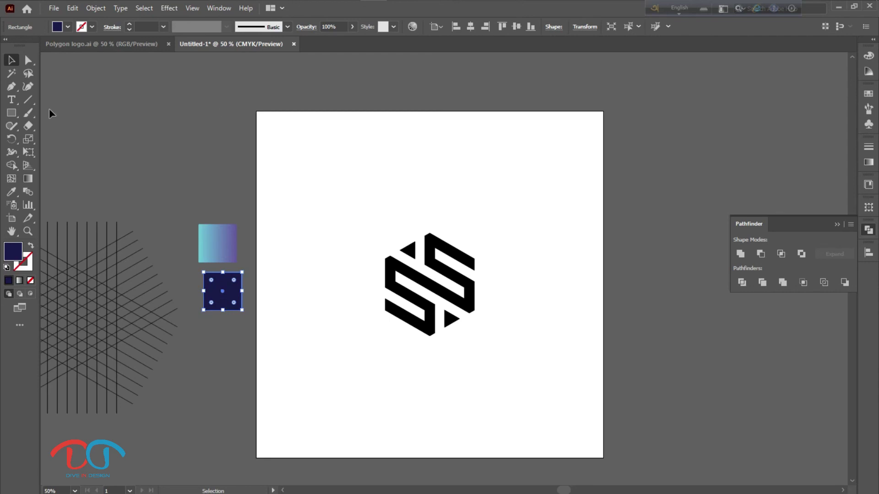
Draw a dark navy rectangle covering the artboard and send it behind the logo.
{"action": "key", "text": "m"}
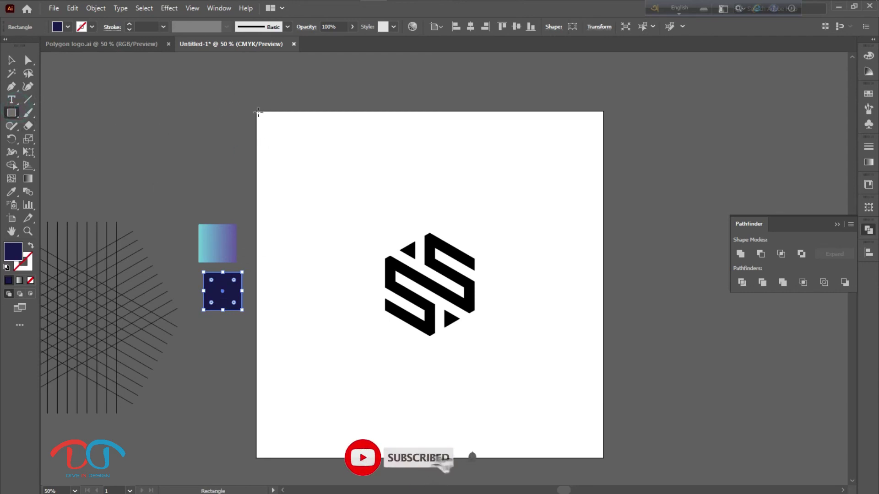
{"action": "mouse_move", "coordinate": [258, 112]}
{"action": "left_mouse_down"}
{"action": "mouse_move", "coordinate": [604, 432]}
{"action": "mouse_move", "coordinate": [604, 457]}
{"action": "left_mouse_up"}
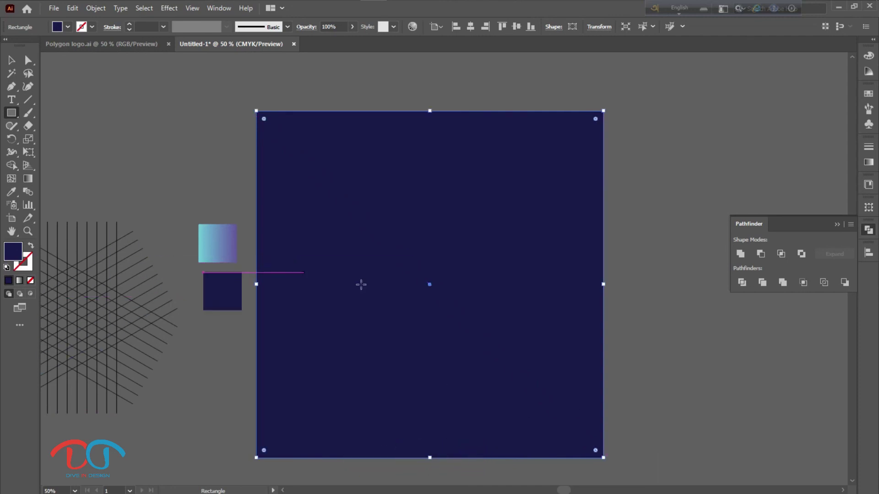
{"action": "key", "text": "v"}
{"action": "right_click", "coordinate": [442, 346]}
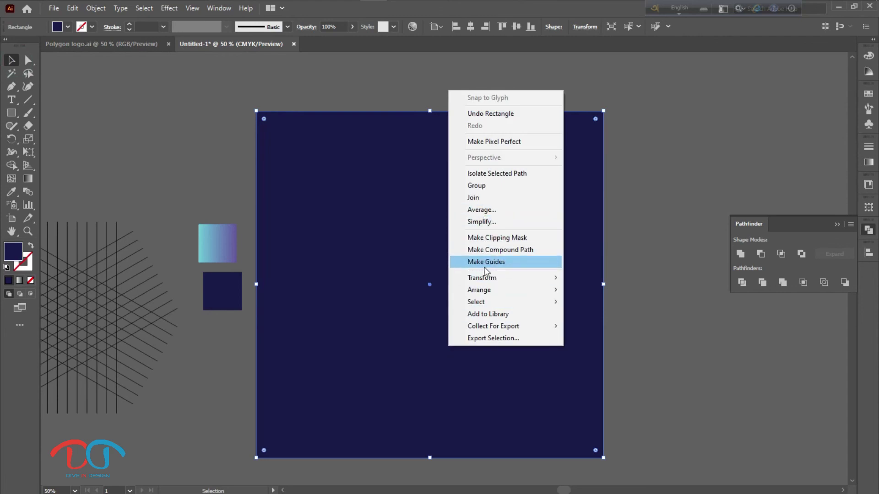
{"action": "mouse_move", "coordinate": [479, 290]}
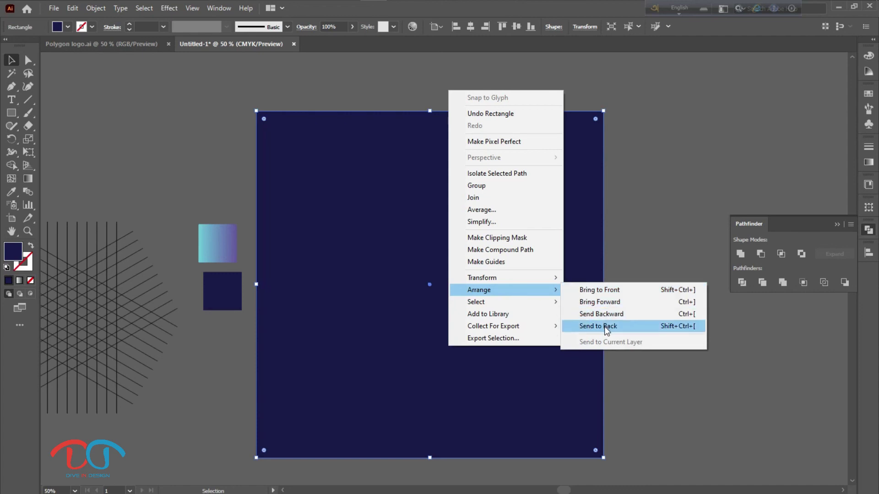
{"action": "left_click", "coordinate": [604, 325]}
{"action": "key", "text": "ctrl+shift+a"}
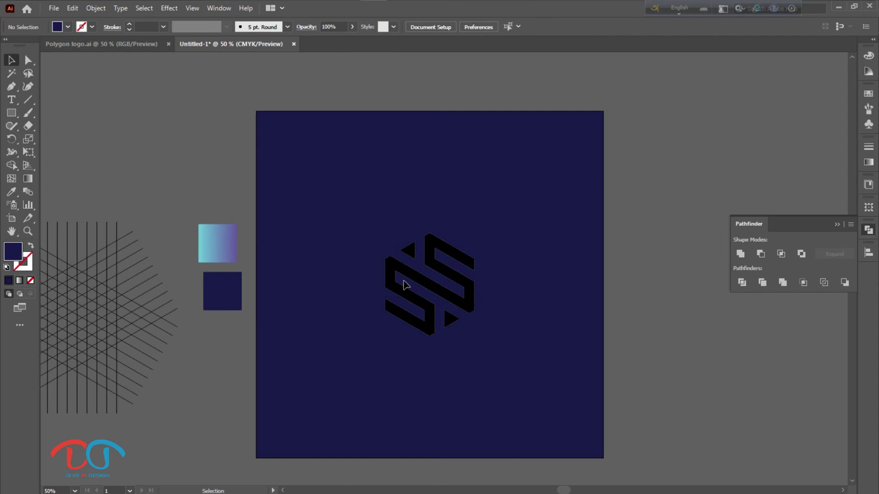
Fill the S logo with the cyan-to-purple gradient using the Eyedropper.
{"action": "left_click", "coordinate": [395, 269]}
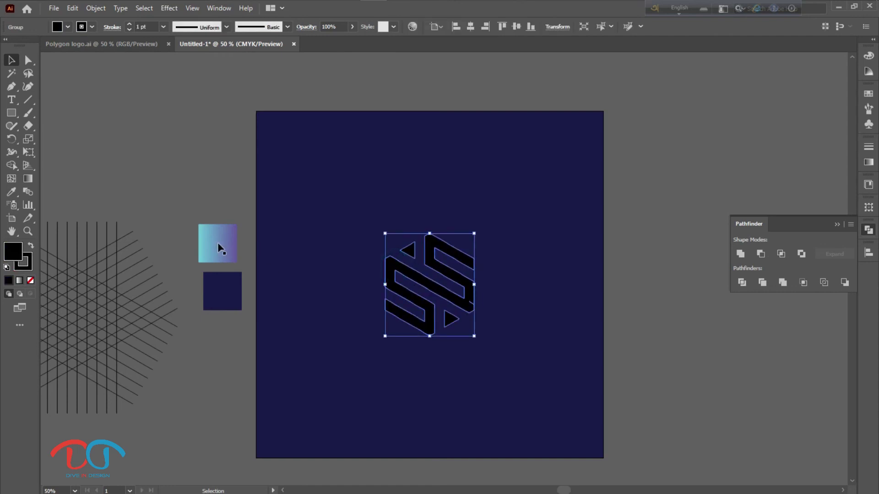
{"action": "left_click", "coordinate": [16, 189]}
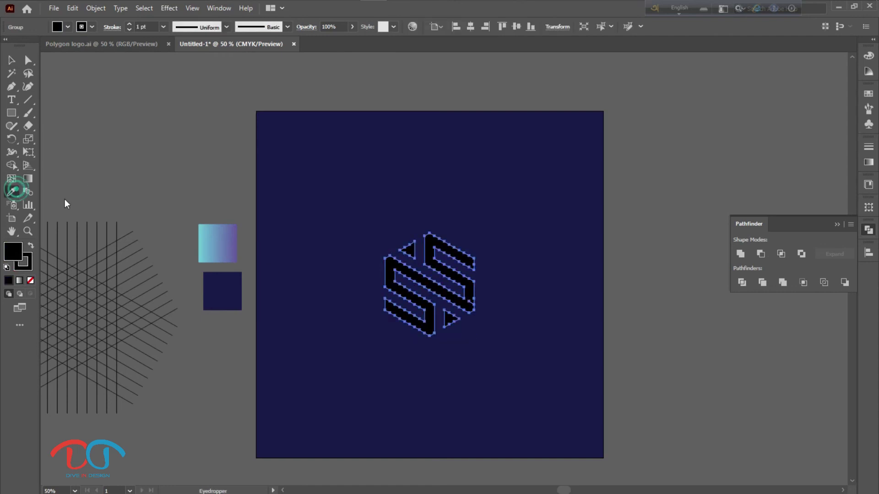
{"action": "left_click", "coordinate": [225, 243]}
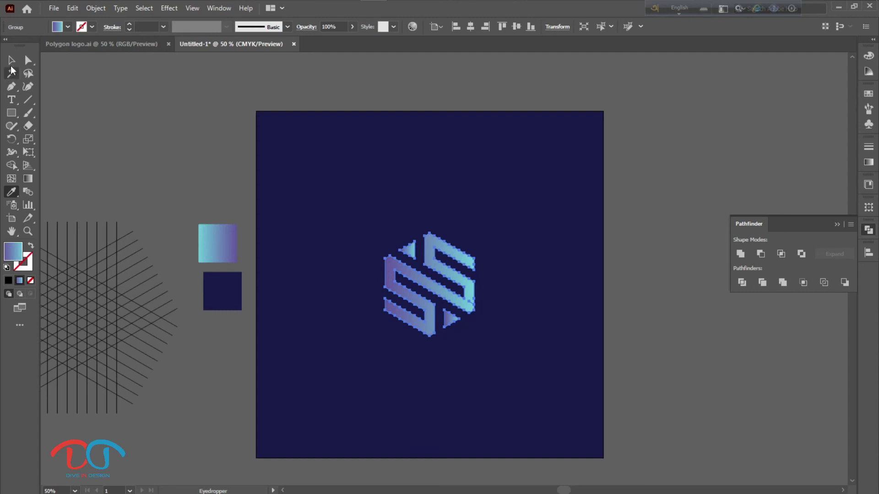
{"action": "left_click", "coordinate": [12, 60]}
{"action": "left_click", "coordinate": [146, 128]}
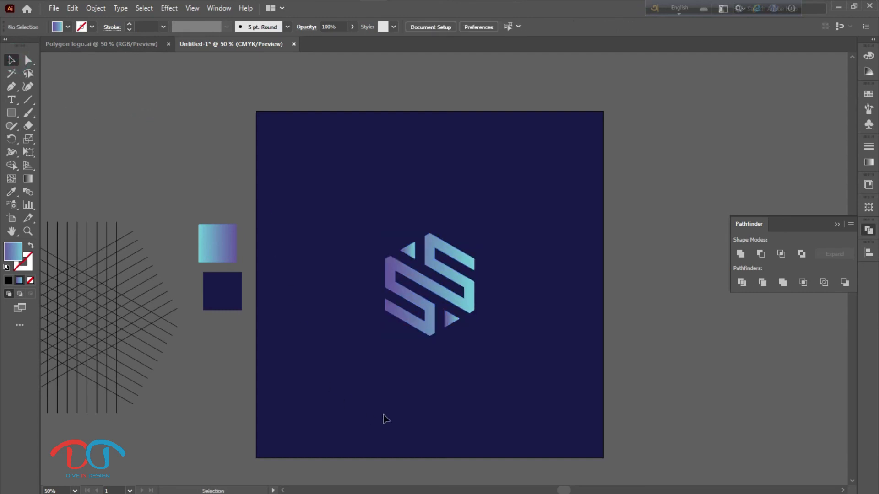
{"action": "scroll", "coordinate": [419, 409], "scroll_direction": "down", "scroll_amount": 1}
{"action": "scroll", "coordinate": [427, 398], "scroll_direction": "up", "scroll_amount": 1}
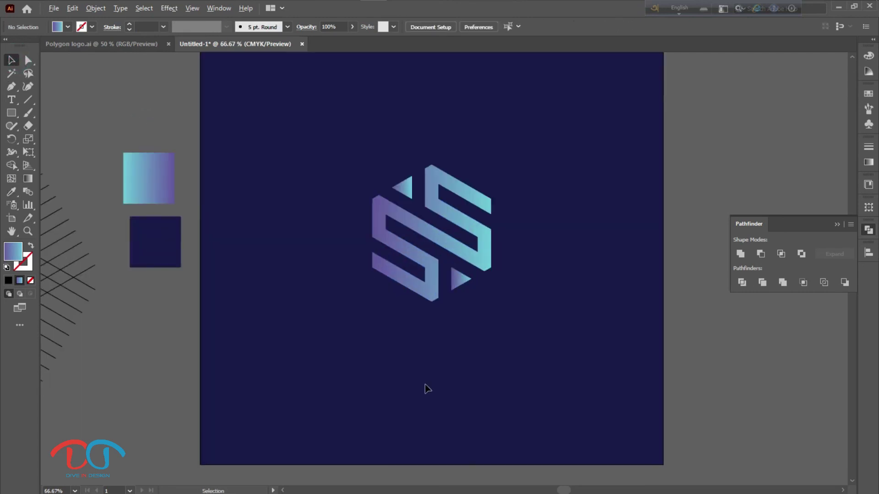
{"action": "scroll", "coordinate": [490, 363], "scroll_direction": "up", "scroll_amount": 2}
{"action": "scroll", "coordinate": [515, 361], "scroll_direction": "up", "scroll_amount": 1}
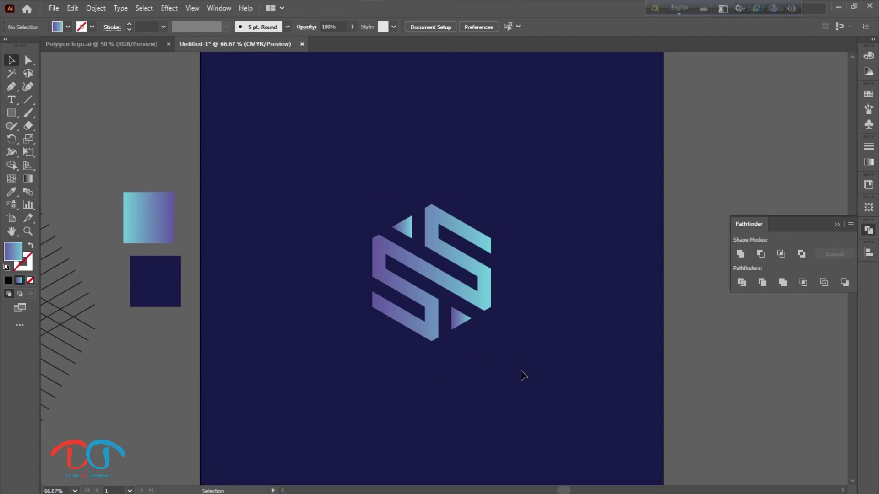
{"action": "scroll", "coordinate": [529, 393], "scroll_direction": "down", "scroll_amount": 1}
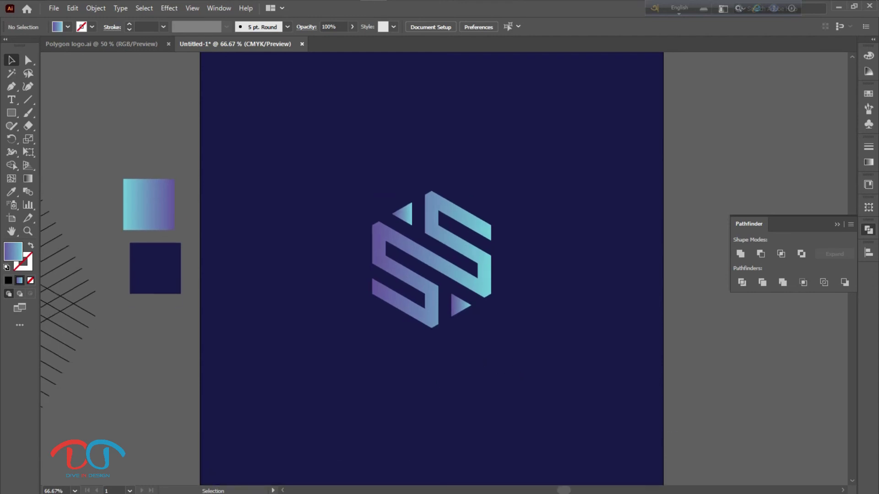